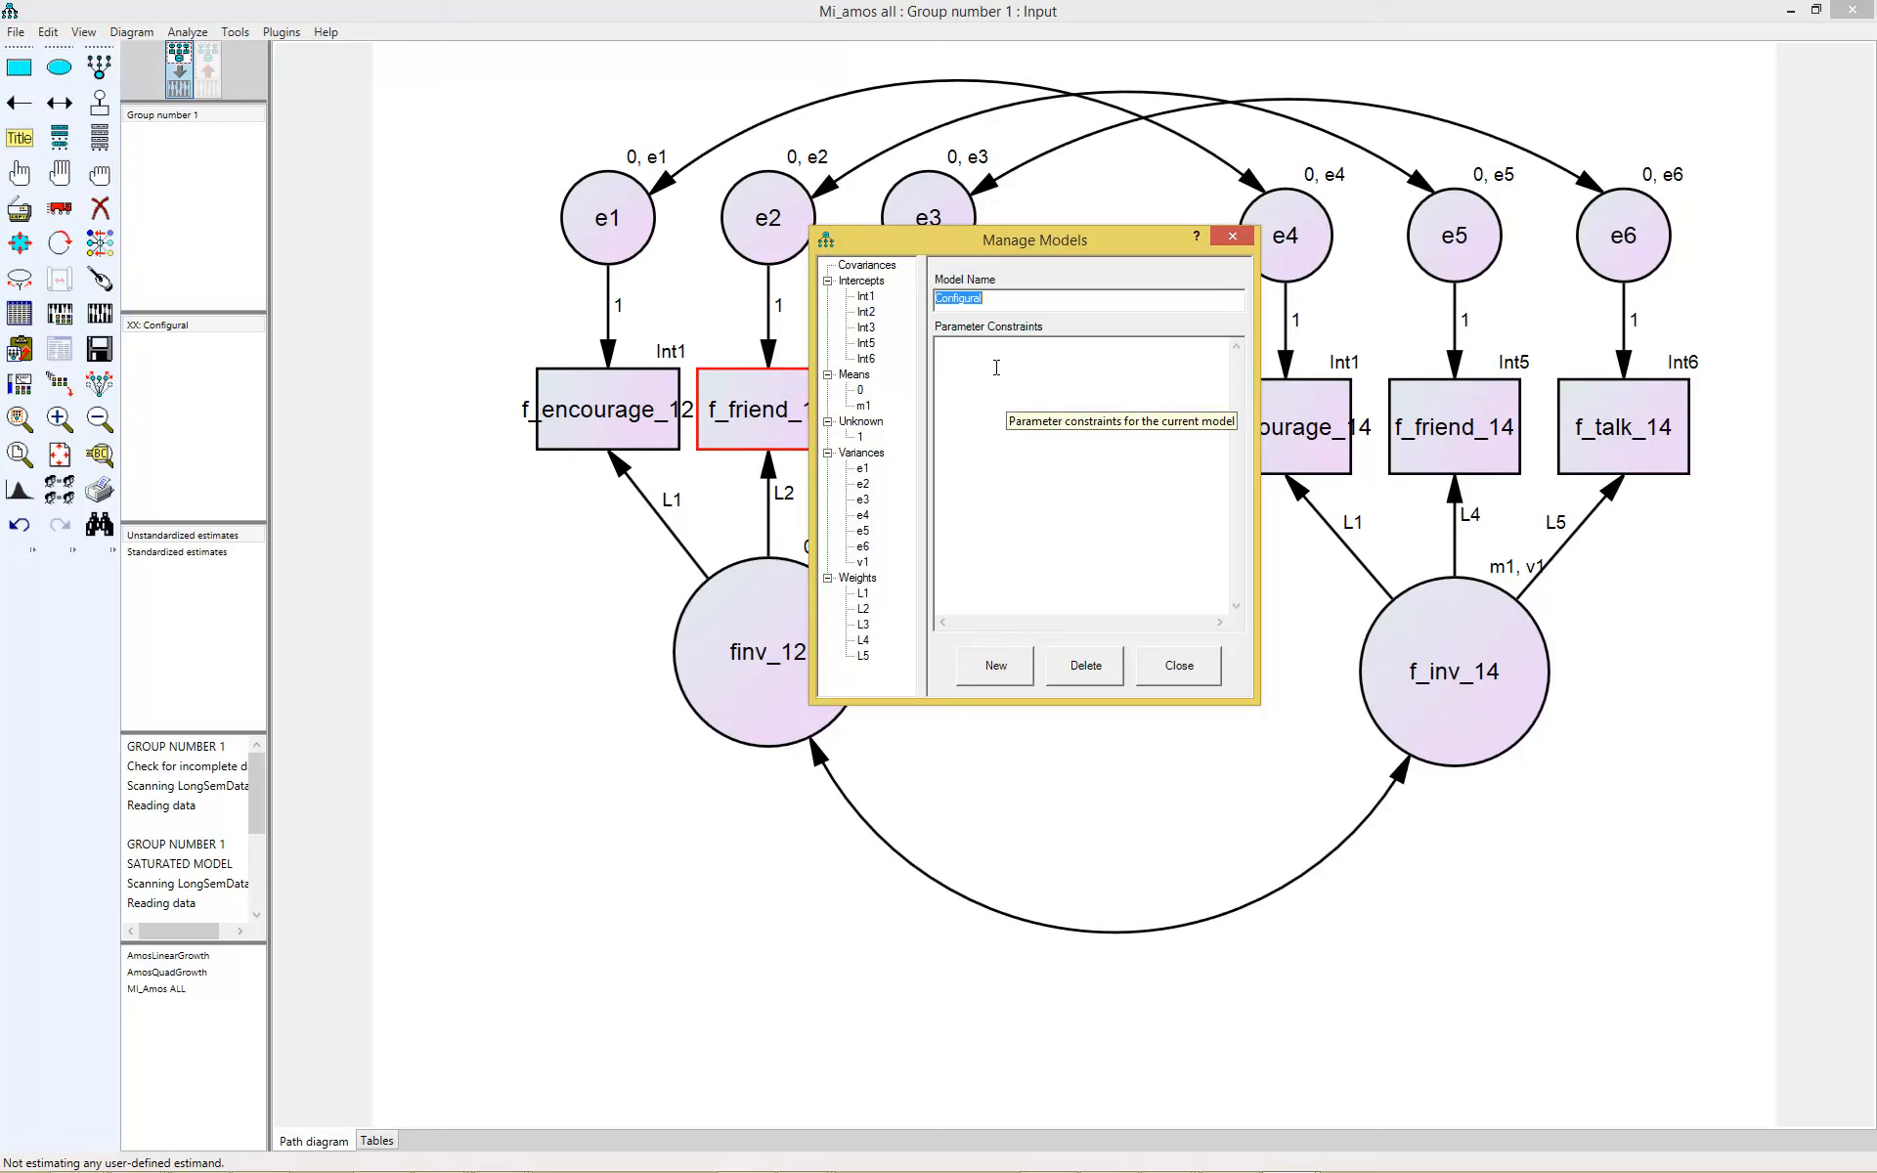
- Create a new model named Weak and move the model manager clear of the path diagram's labels
left_click(994, 666)
type("Weak")
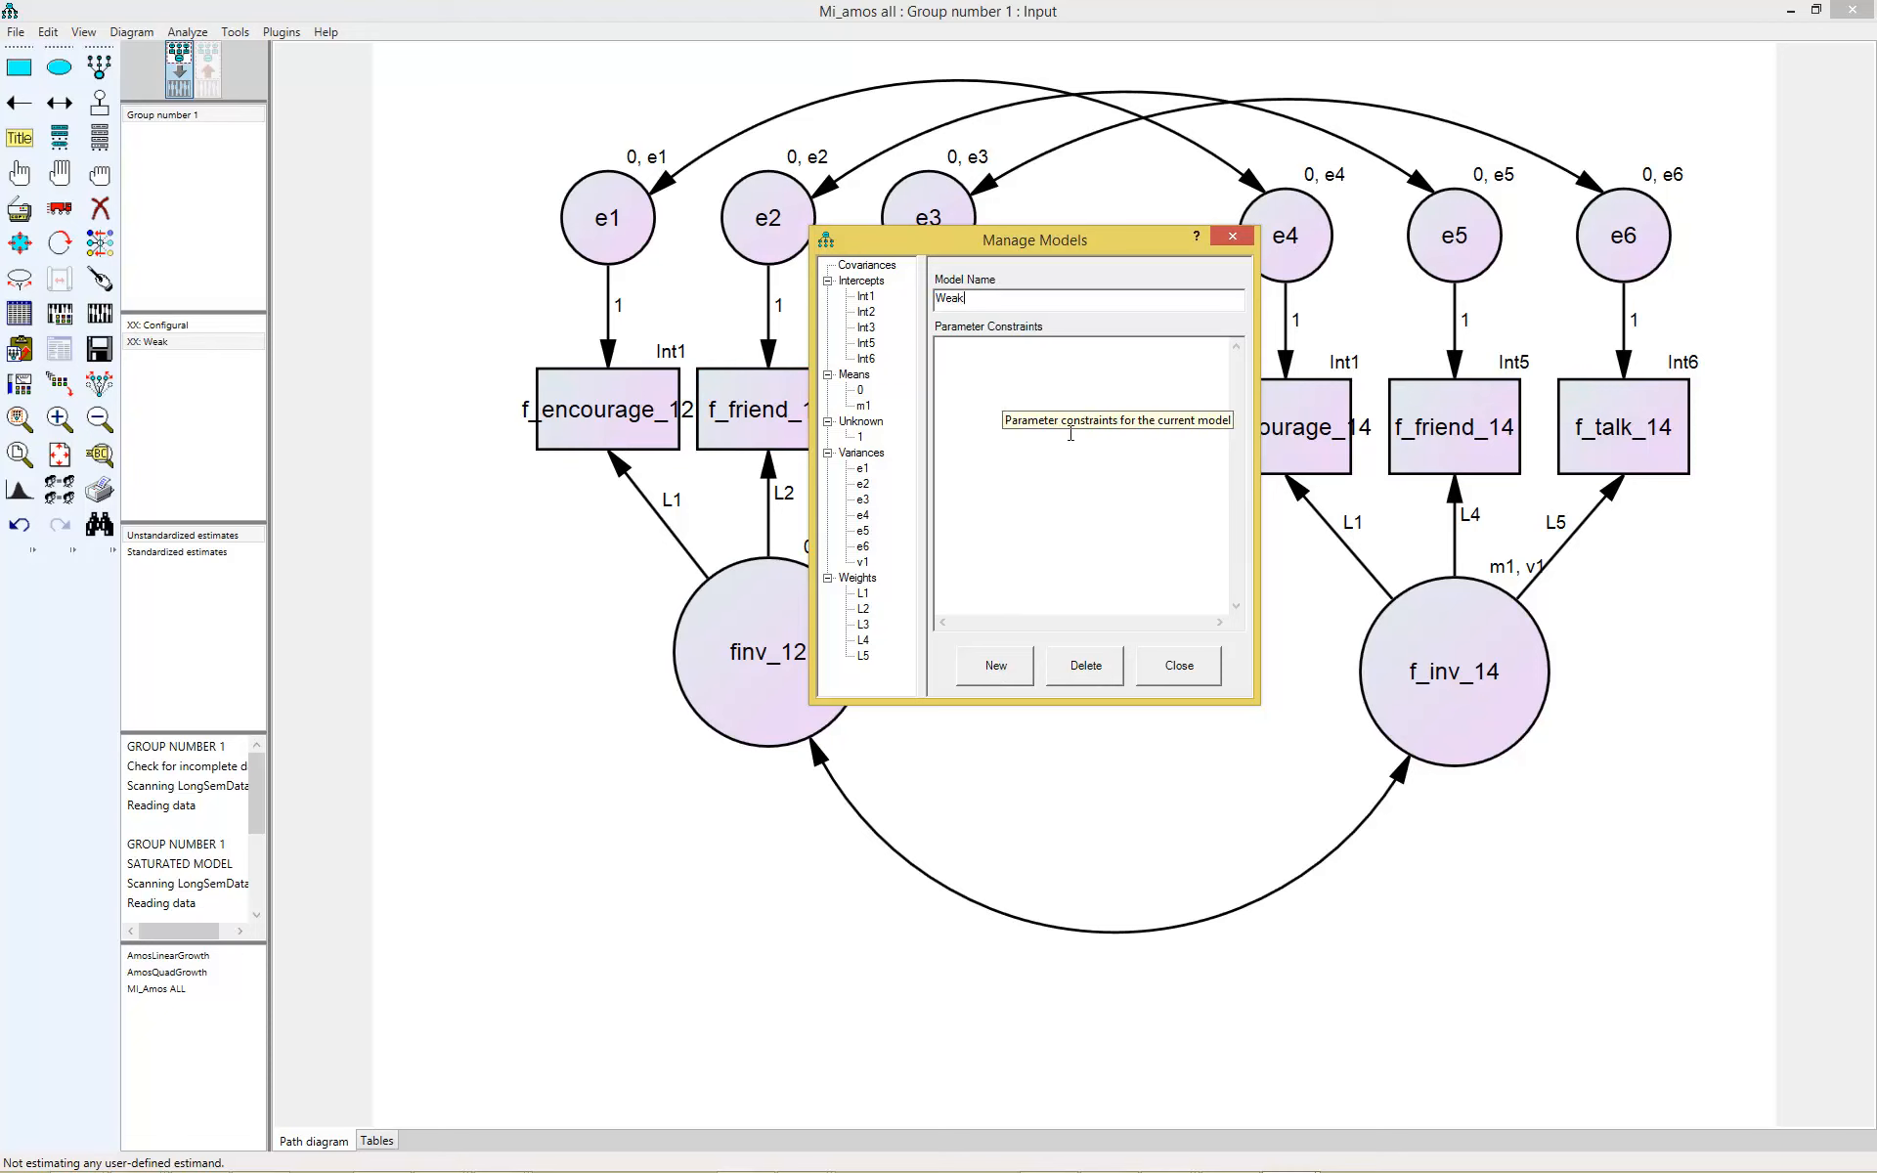
left_click_drag(1075, 235, 1146, 555)
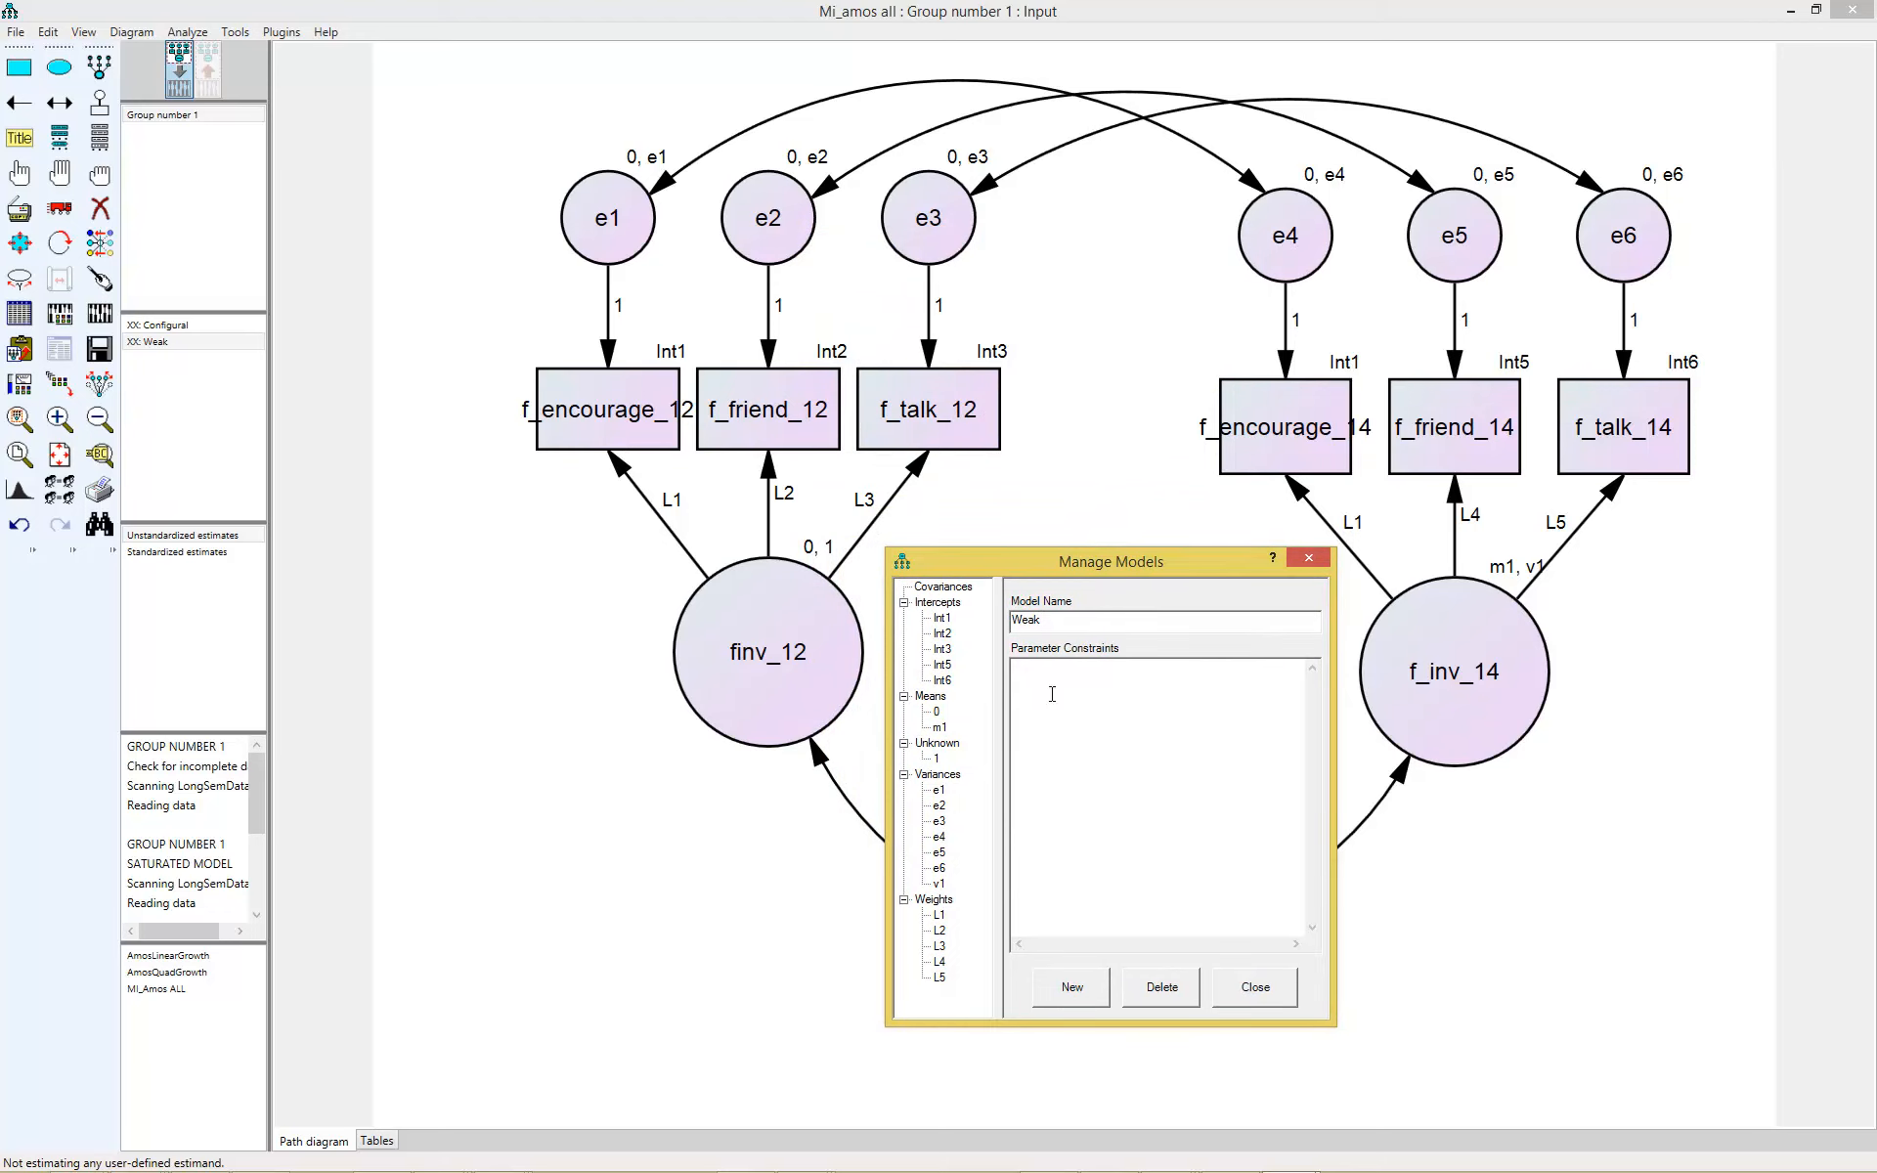
- Constrain the Weak model's loadings across the two waves with L2=L4 and L3=L5
double_click(939, 931)
type("=")
double_click(941, 964)
key("Return")
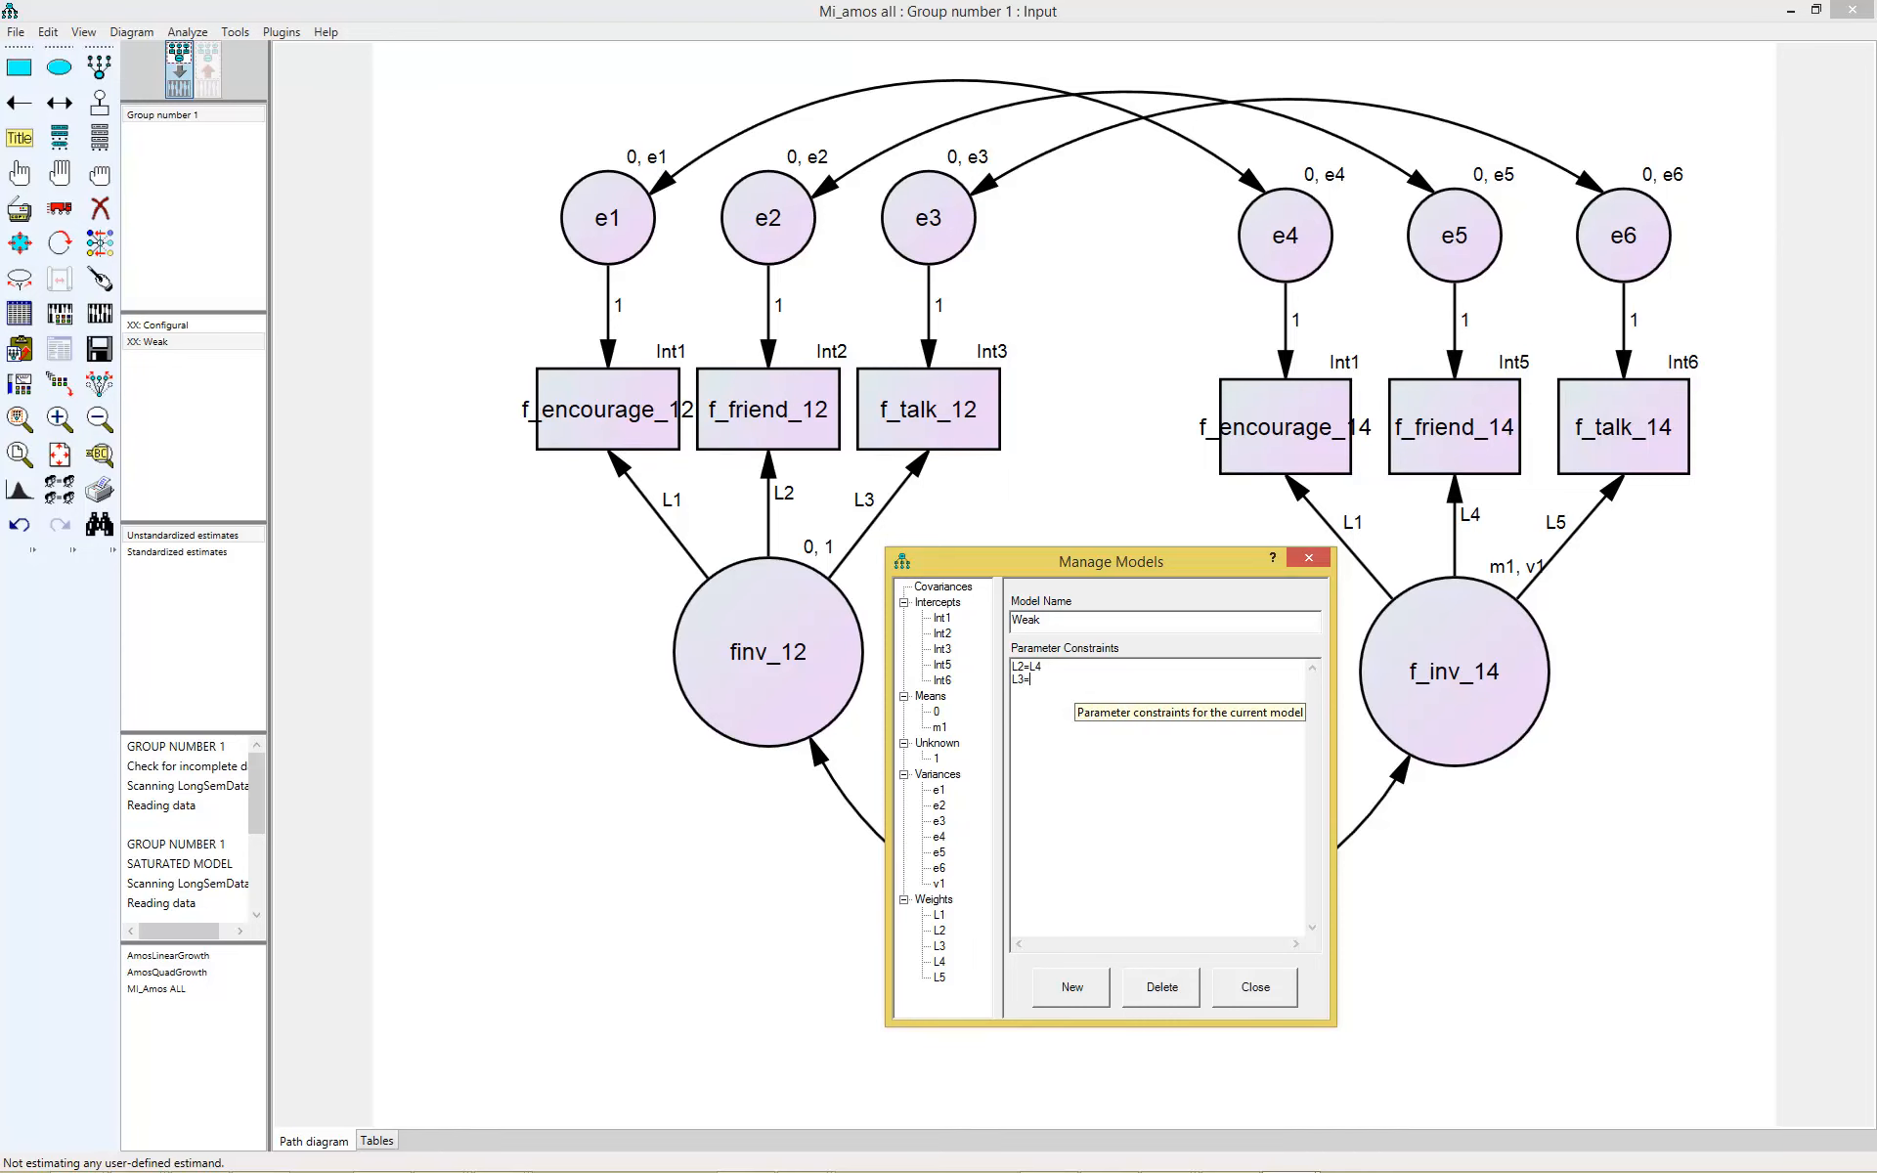
type("L3=L5")
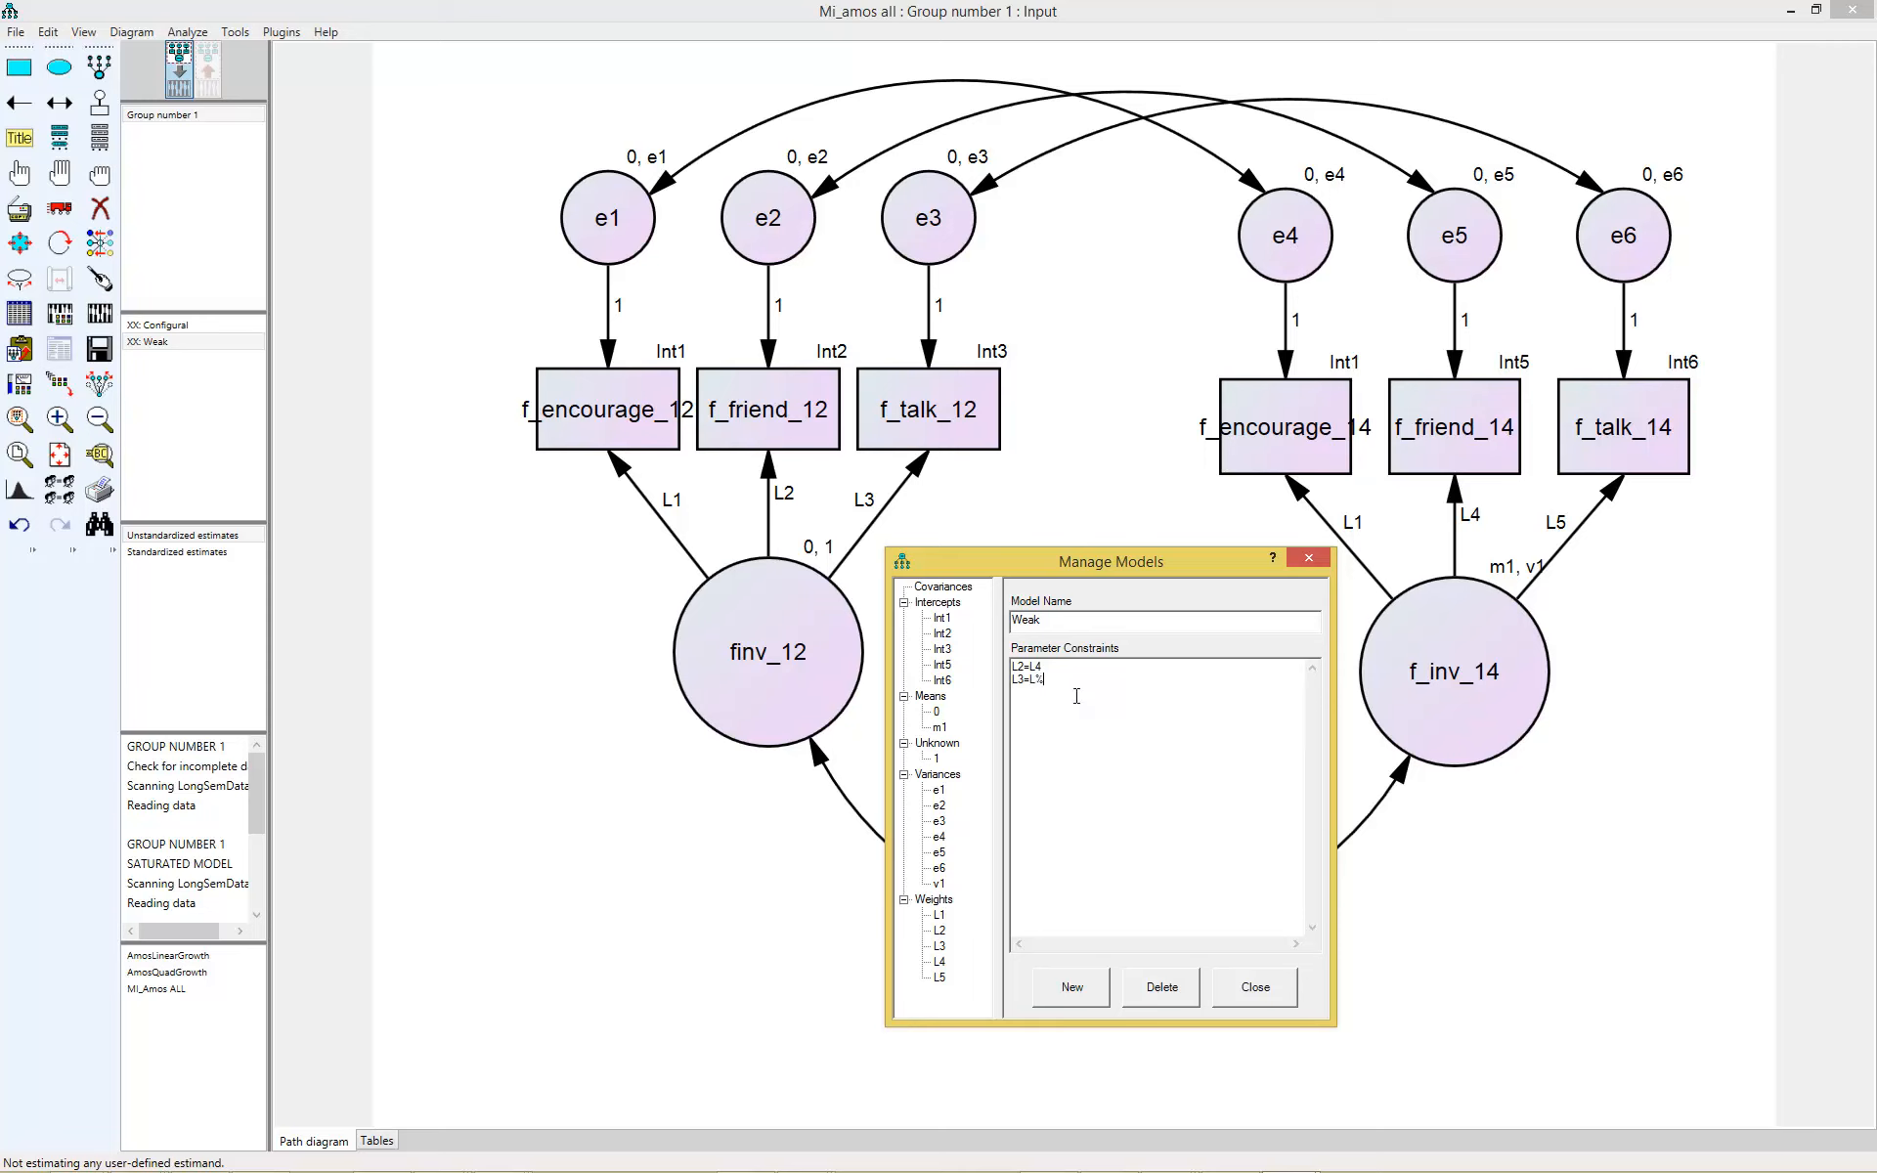
key("BackSpace")
type("5")
- Create a new model named Strong and copy the Weak model's loading constraints into it
left_click_drag(1044, 680, 1010, 662)
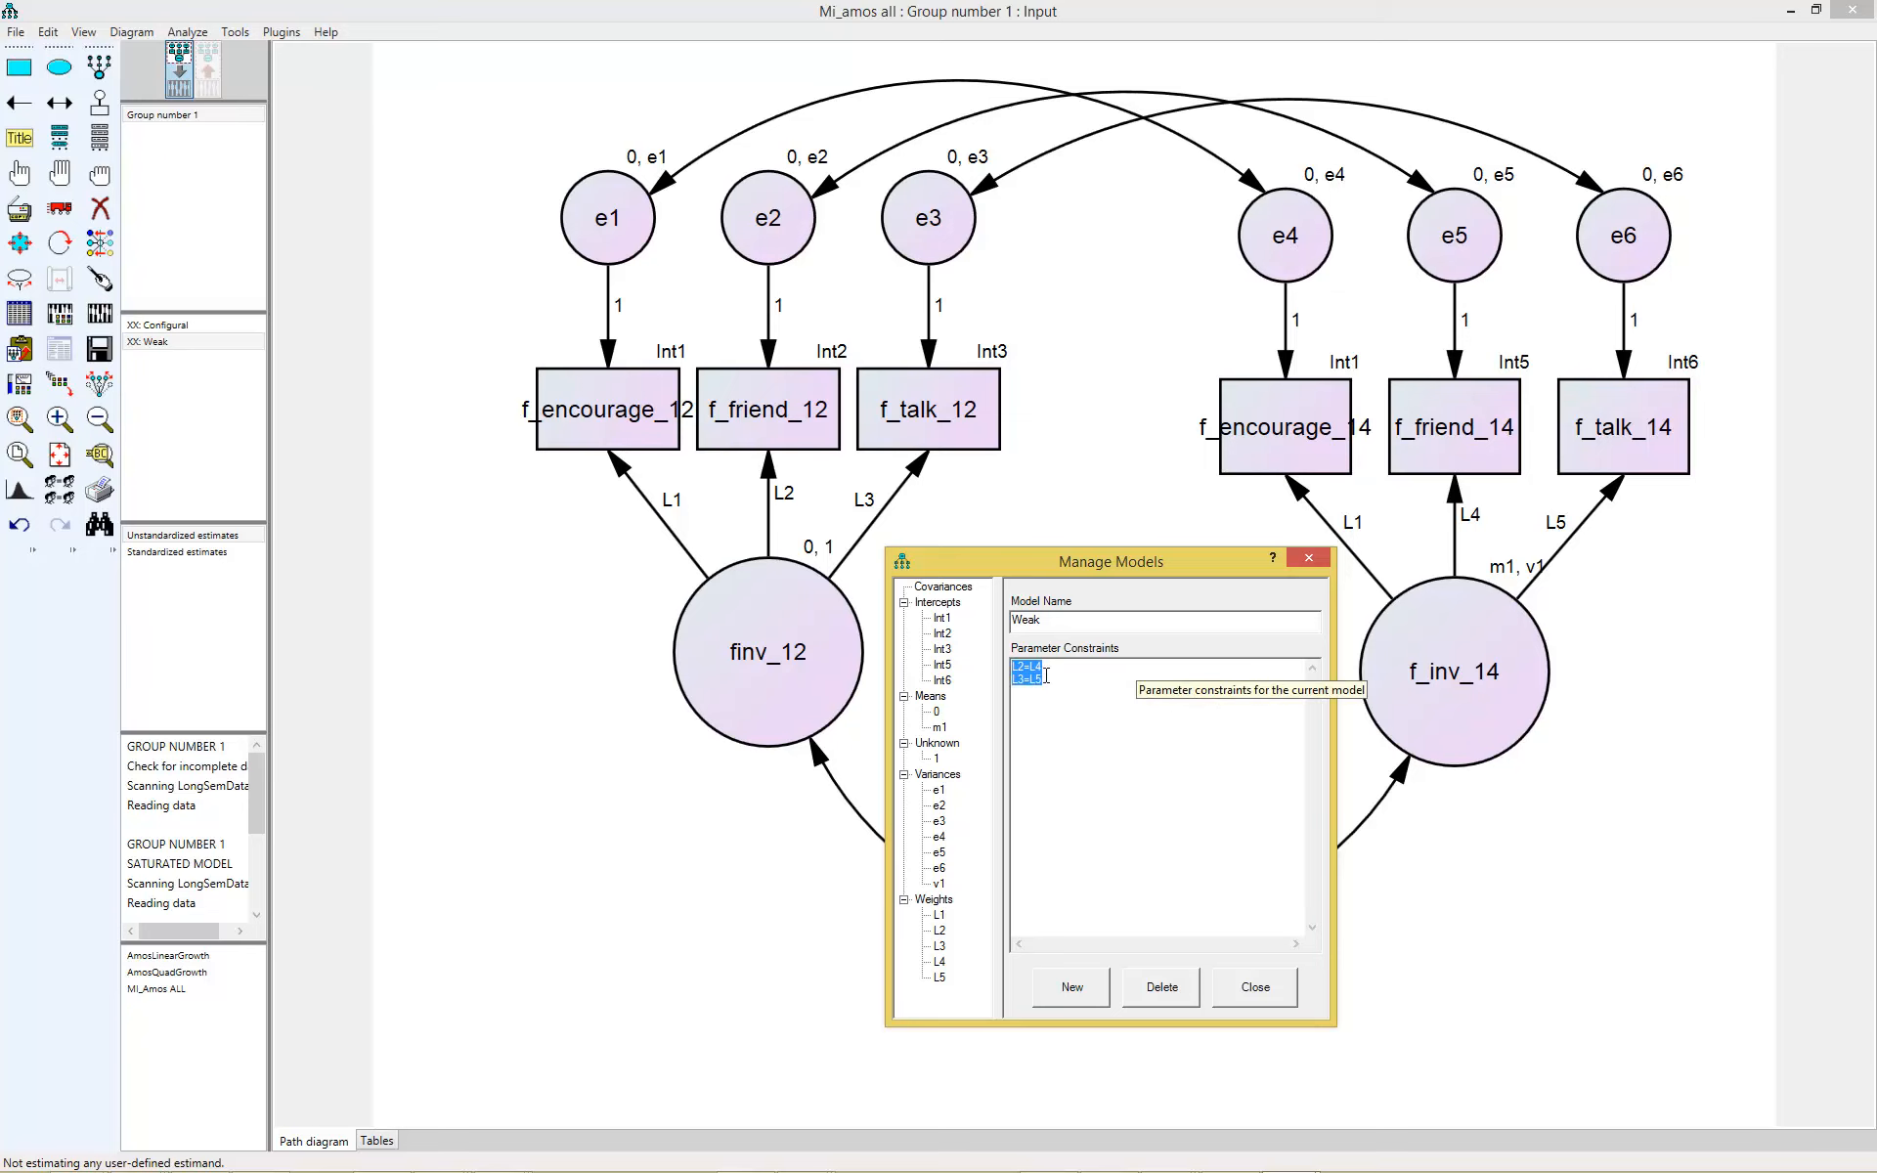
right_click(1033, 666)
left_click(1080, 733)
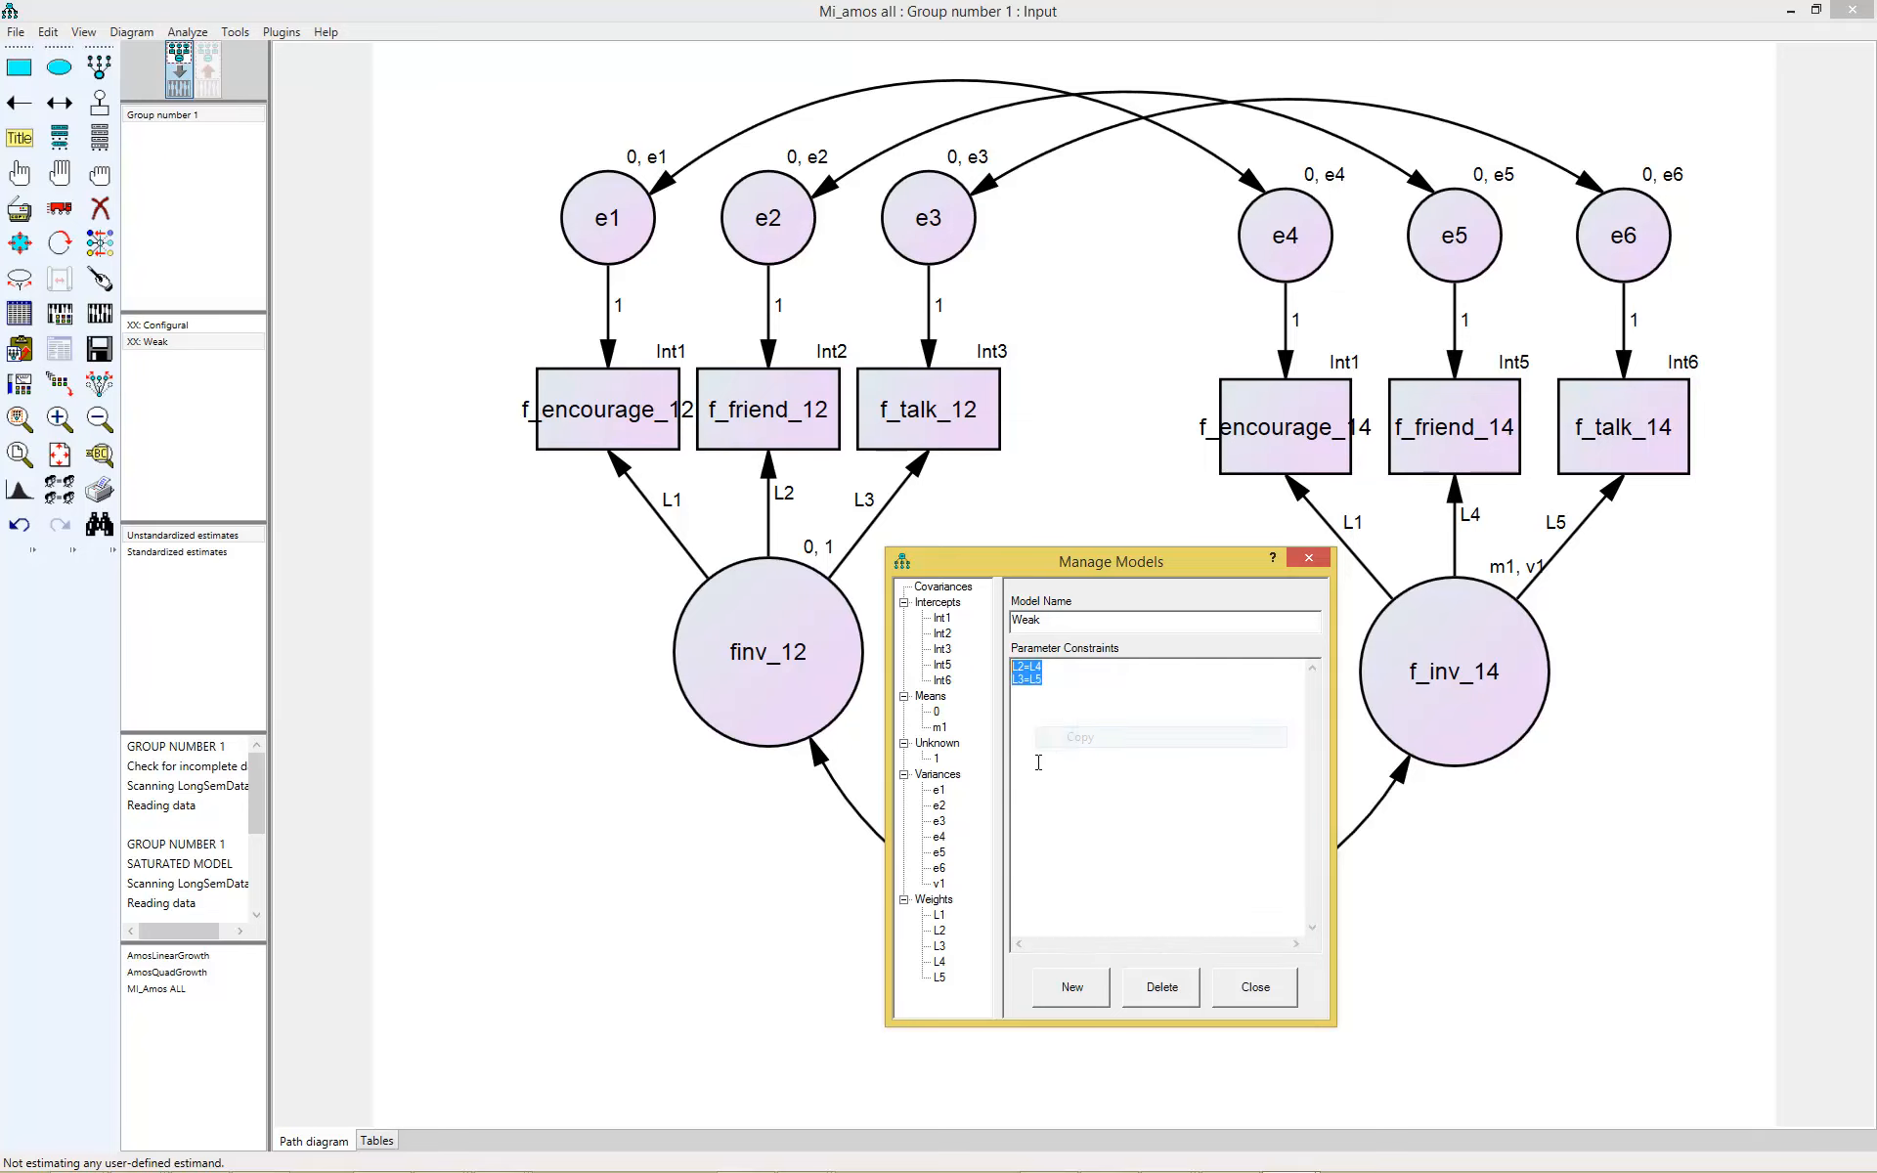
left_click(1072, 987)
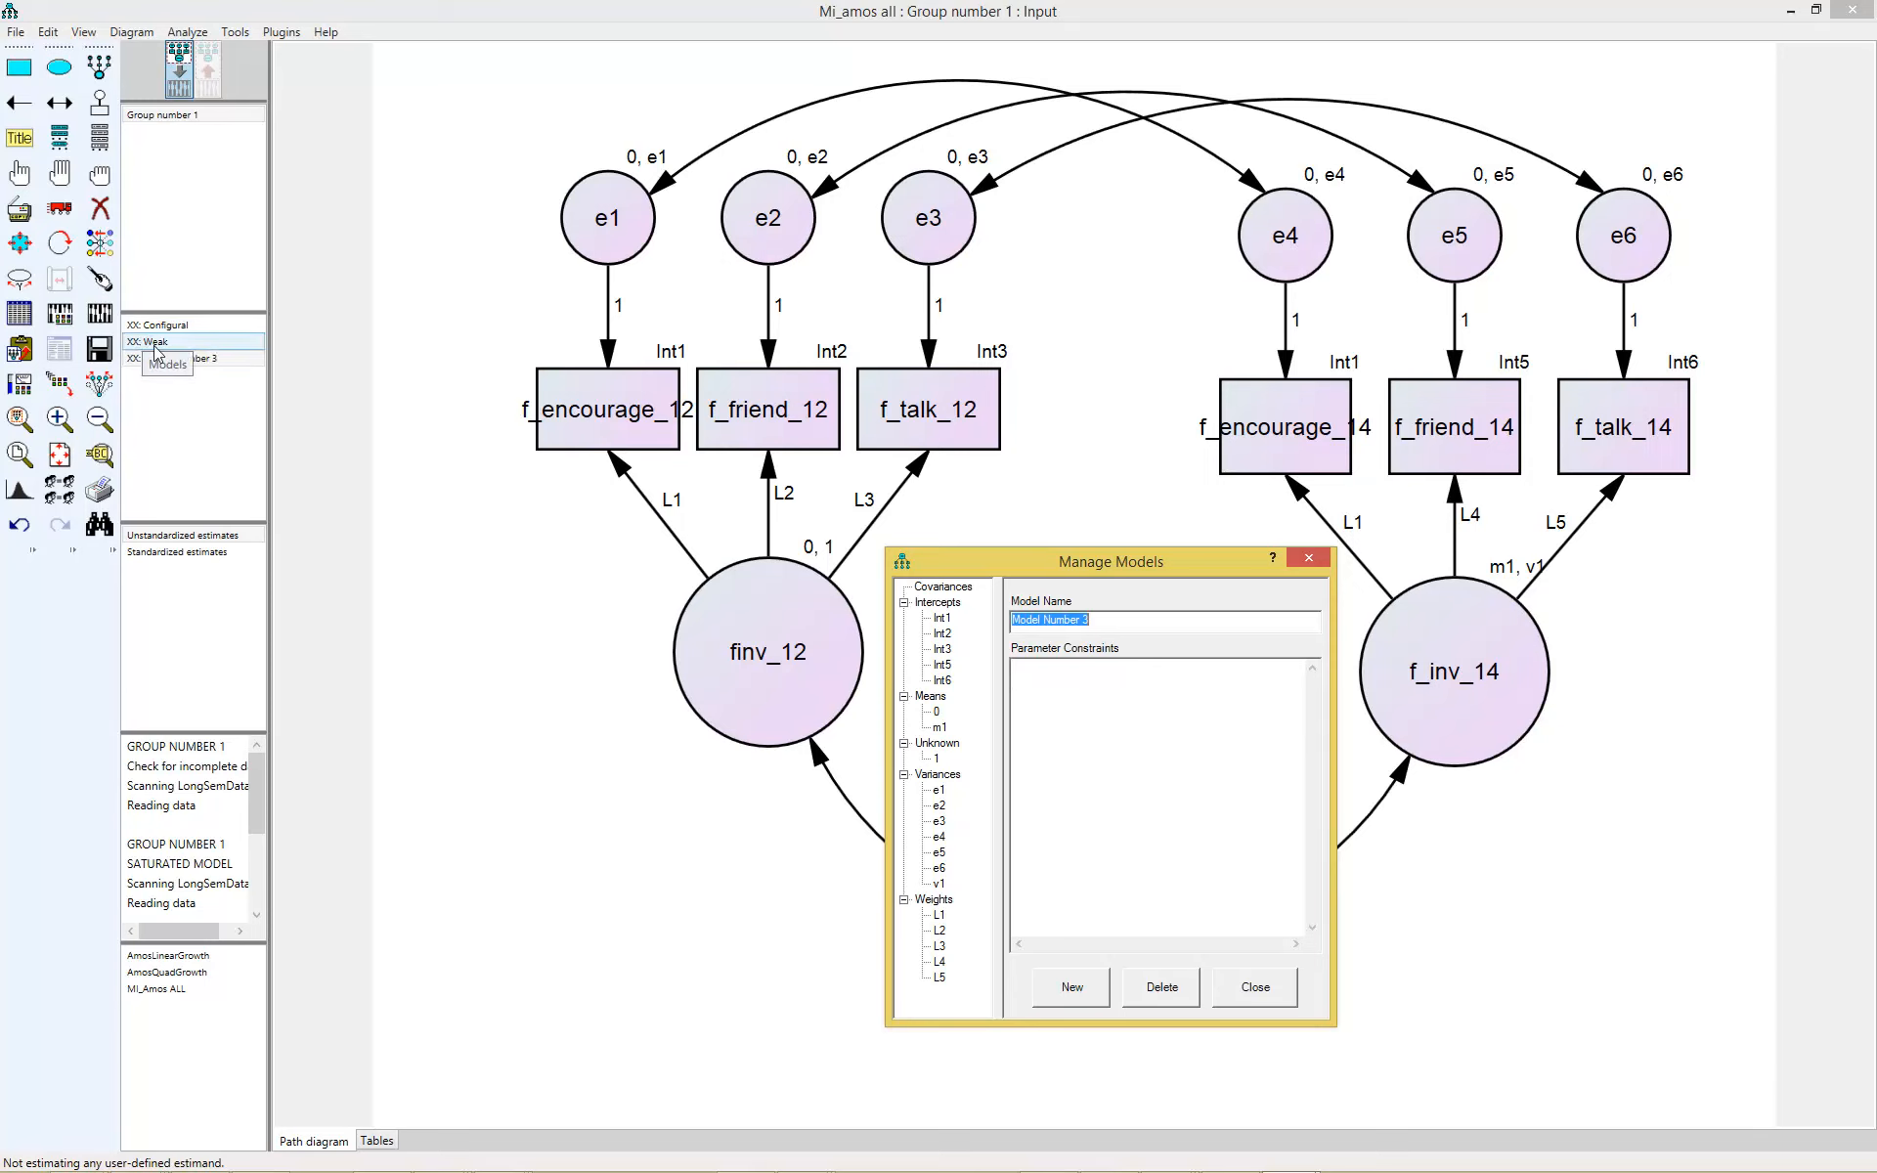
type("Strong")
left_click(1157, 686)
key("ctrl+v")
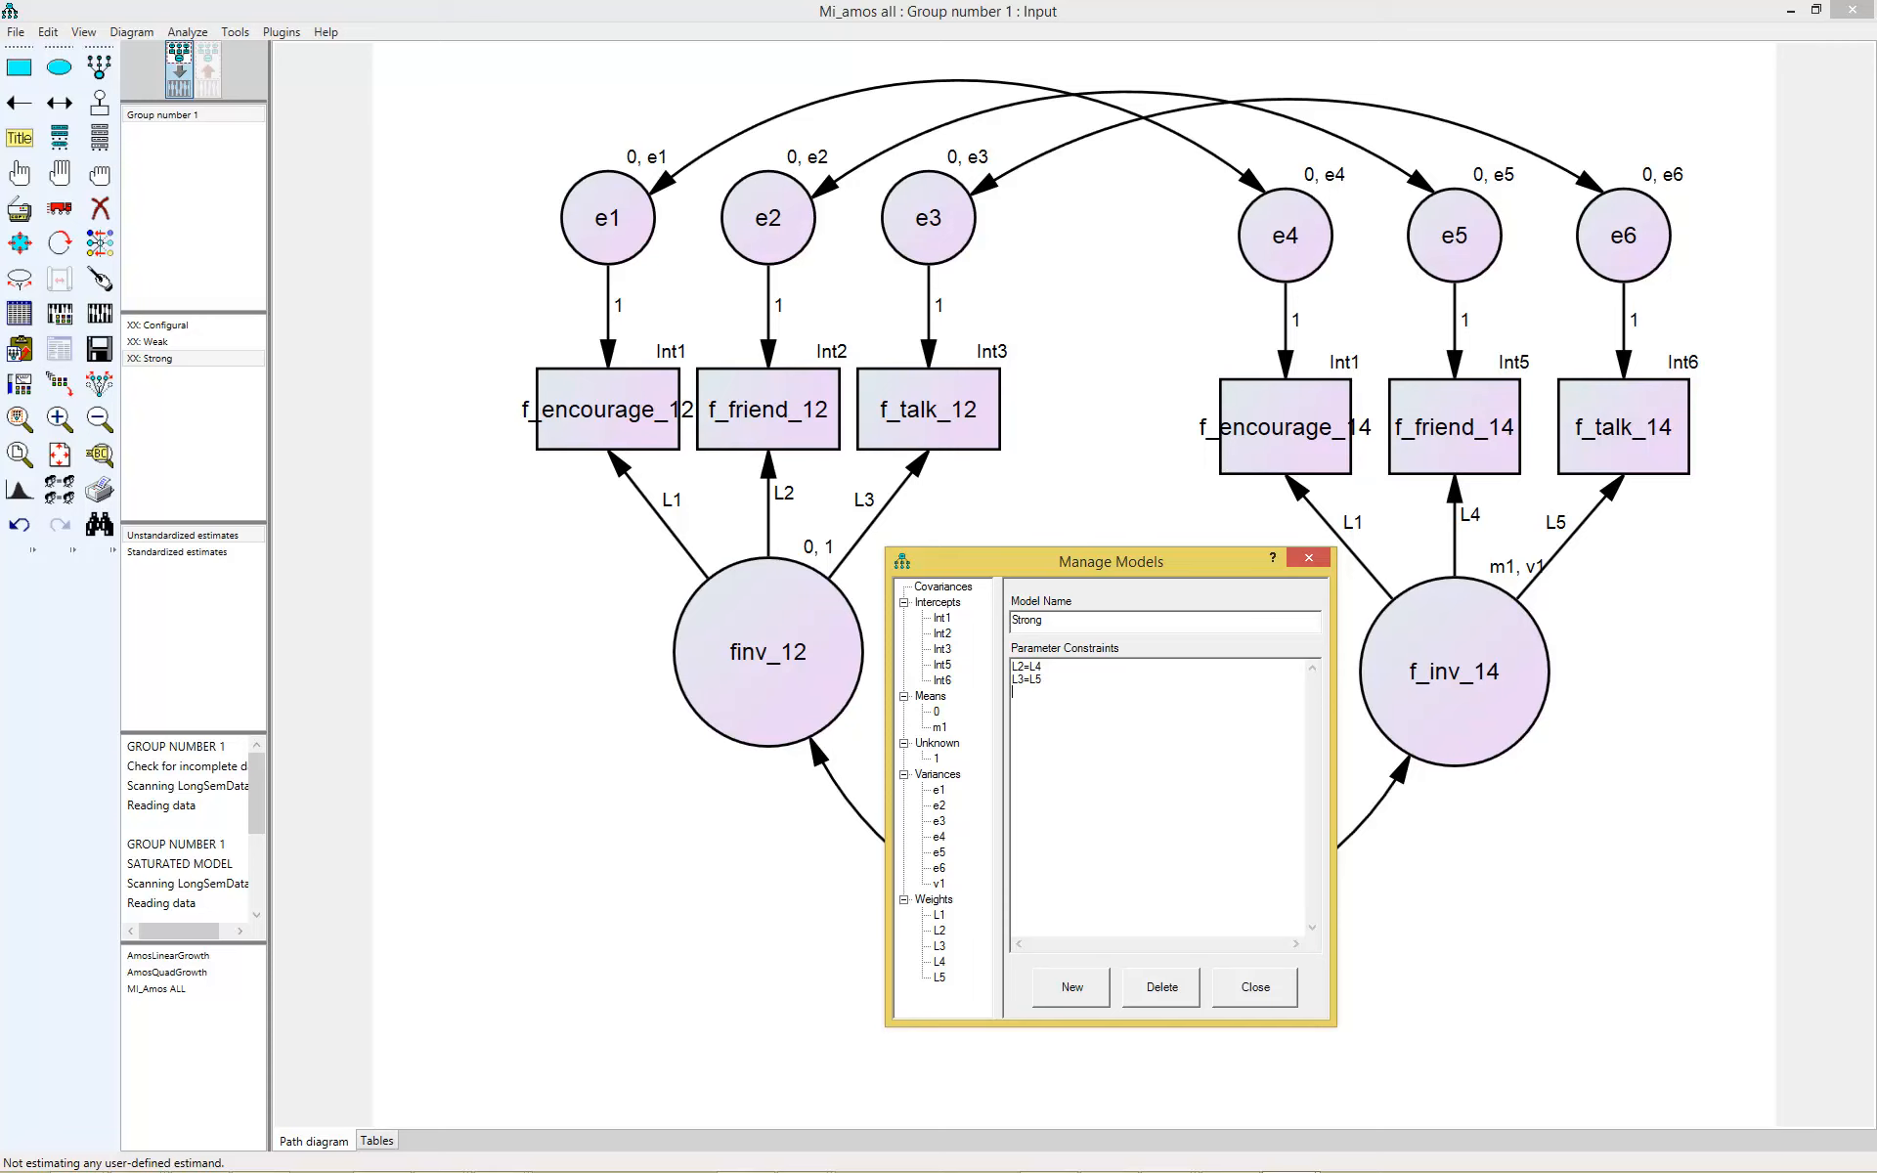
- Add the intercept constraints Int2=Int5 and Int3=Int6 to the Strong model
key("Return")
type("Int2=Int5")
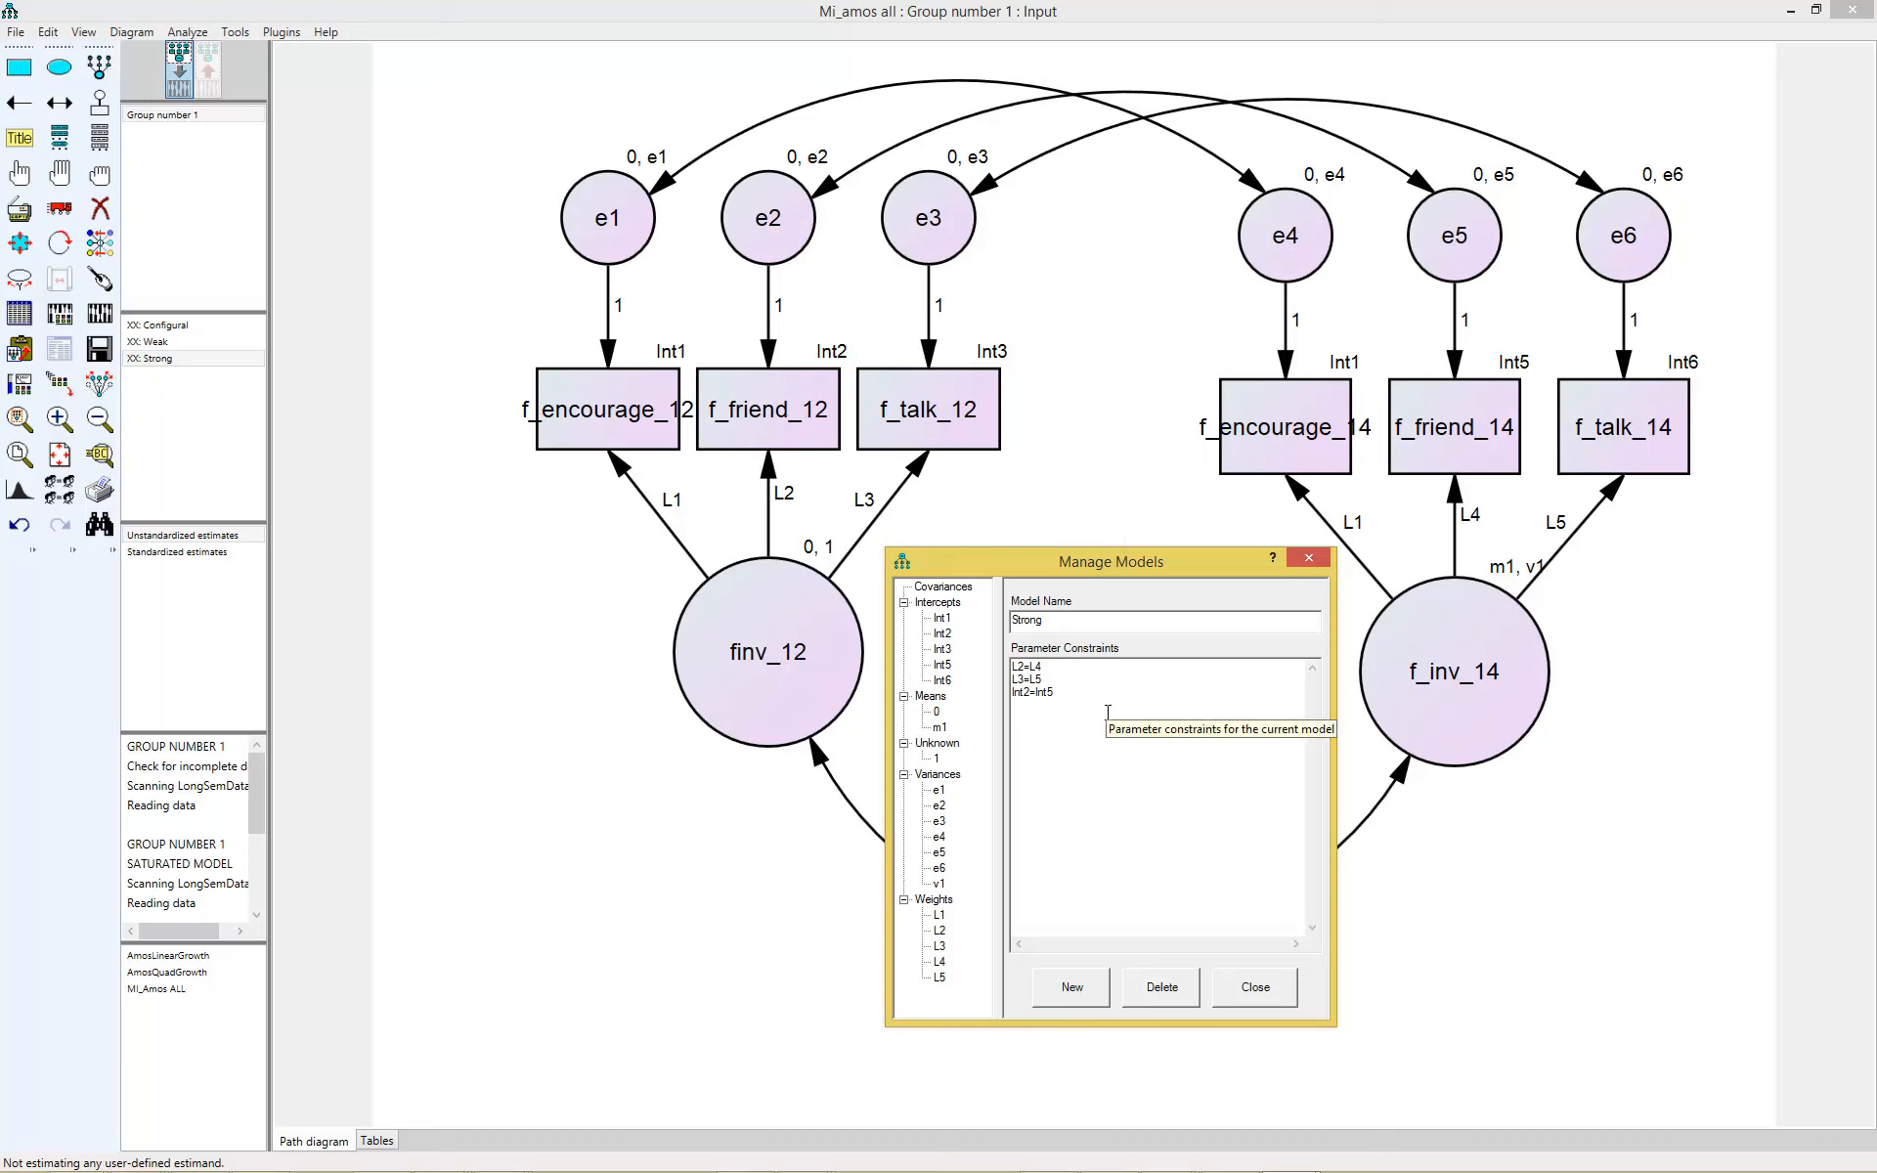
type("Int3=Int6")
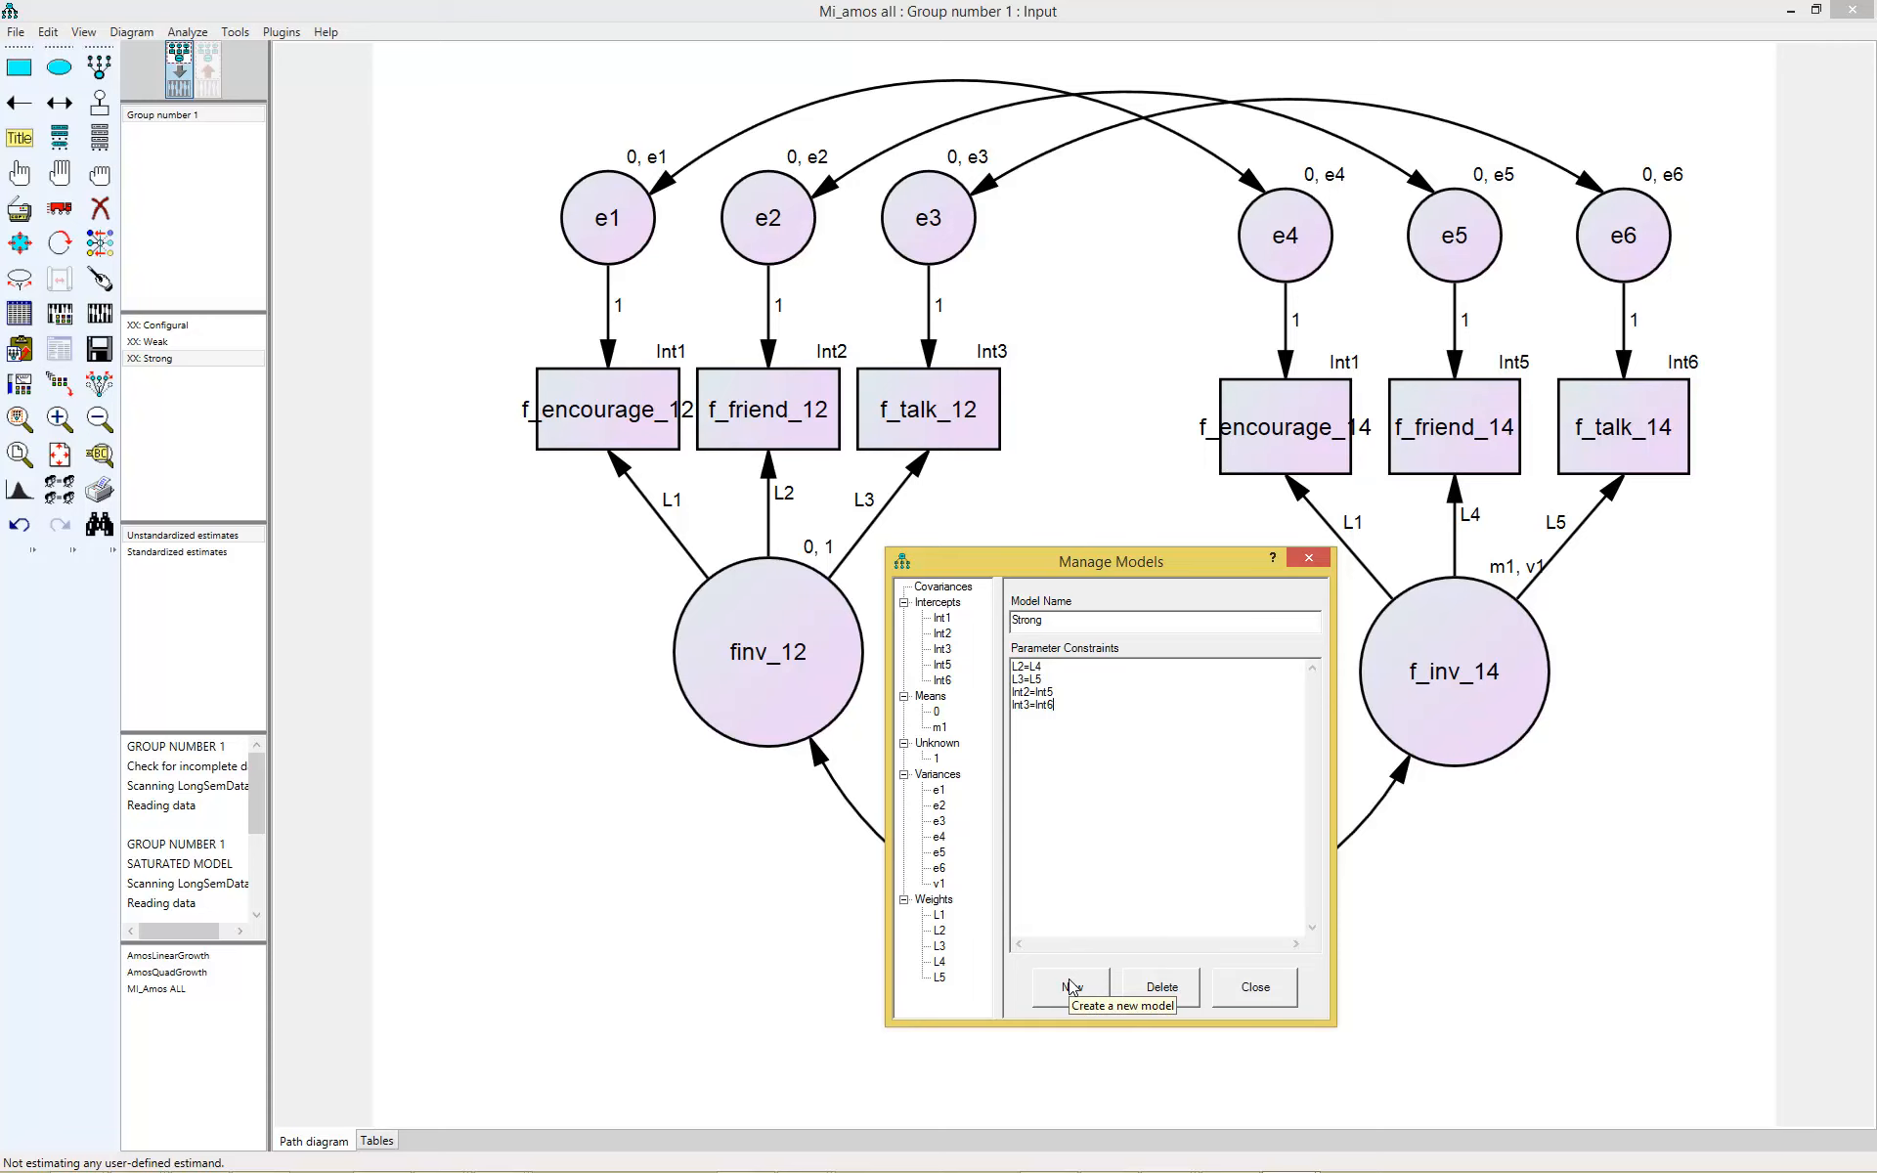
- Create a new model named Strict and copy all of the Strong model's parameter constraints into it
left_click(1083, 999)
type("S")
key("BackSpace")
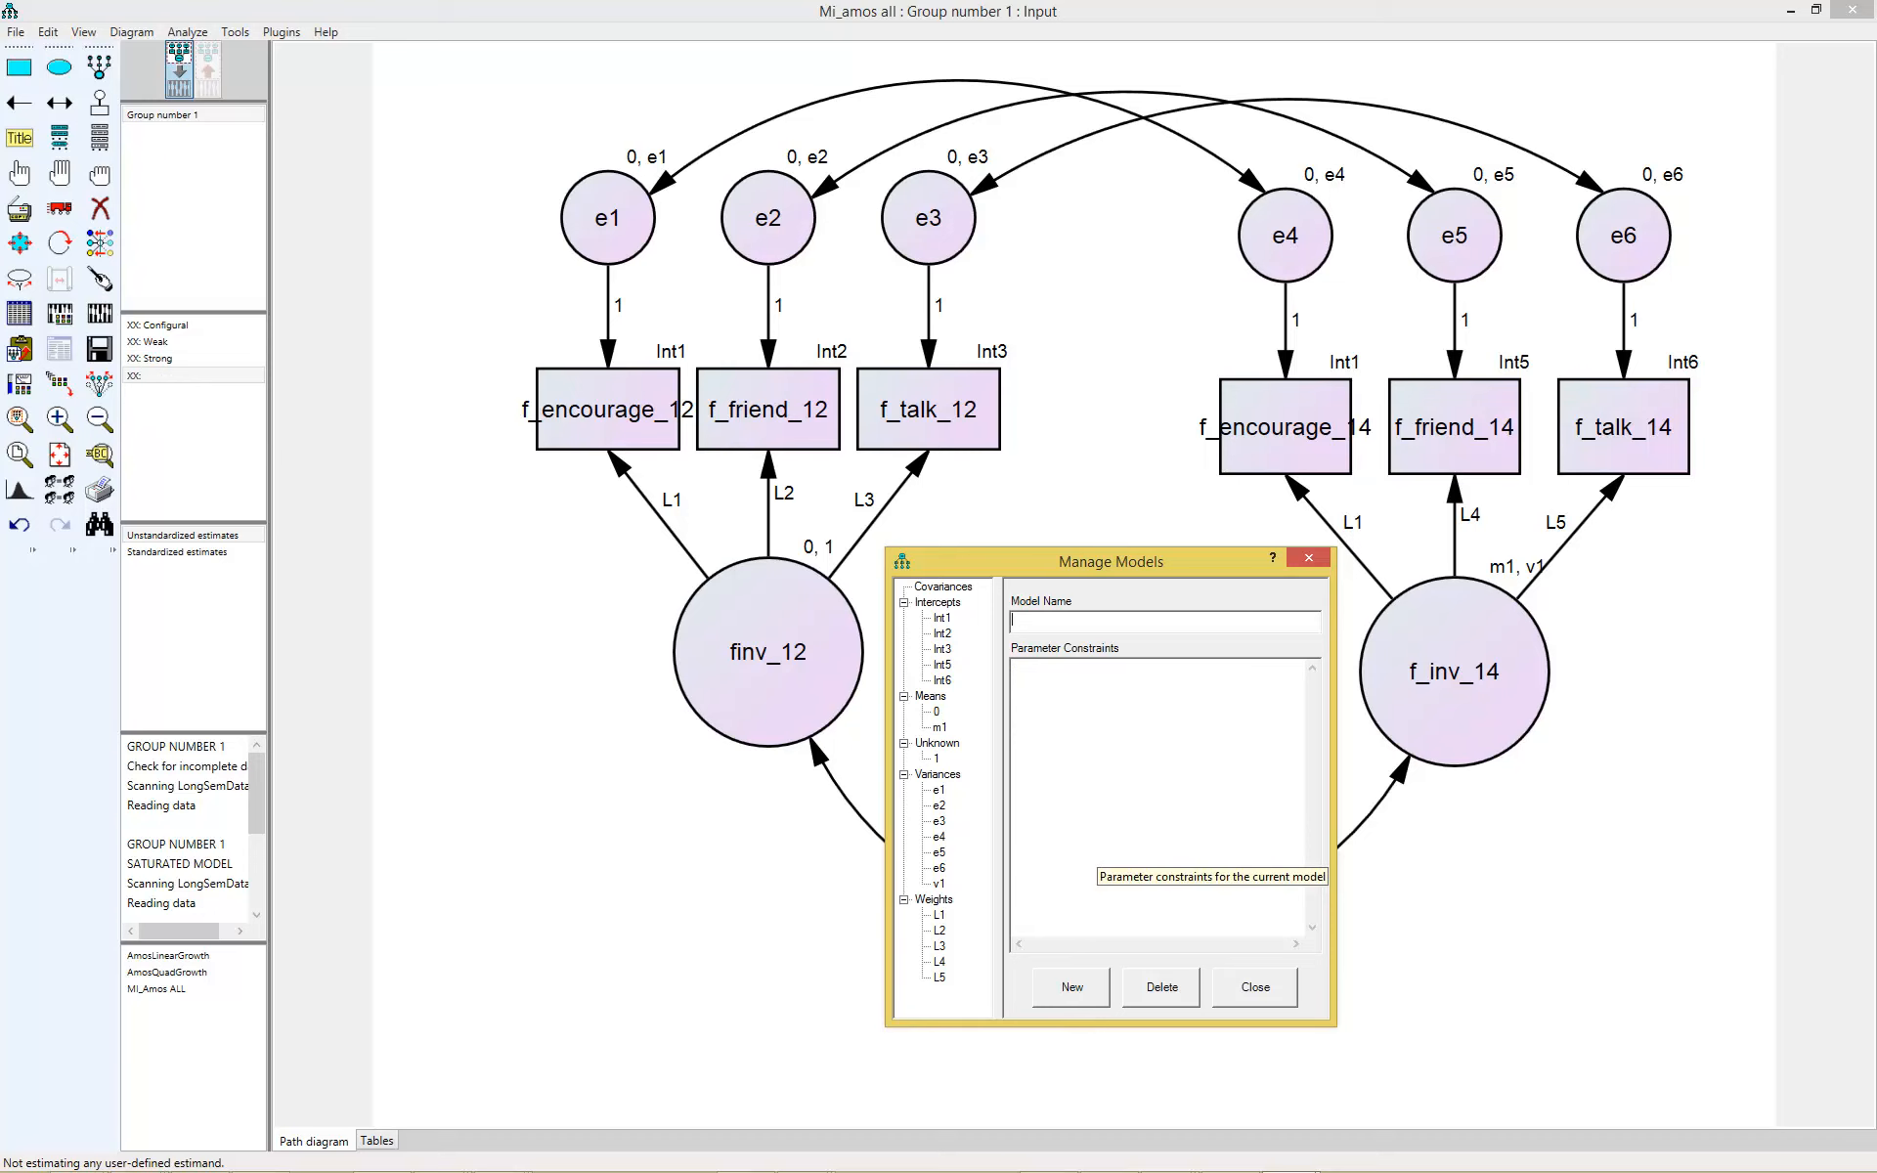
left_click(156, 359)
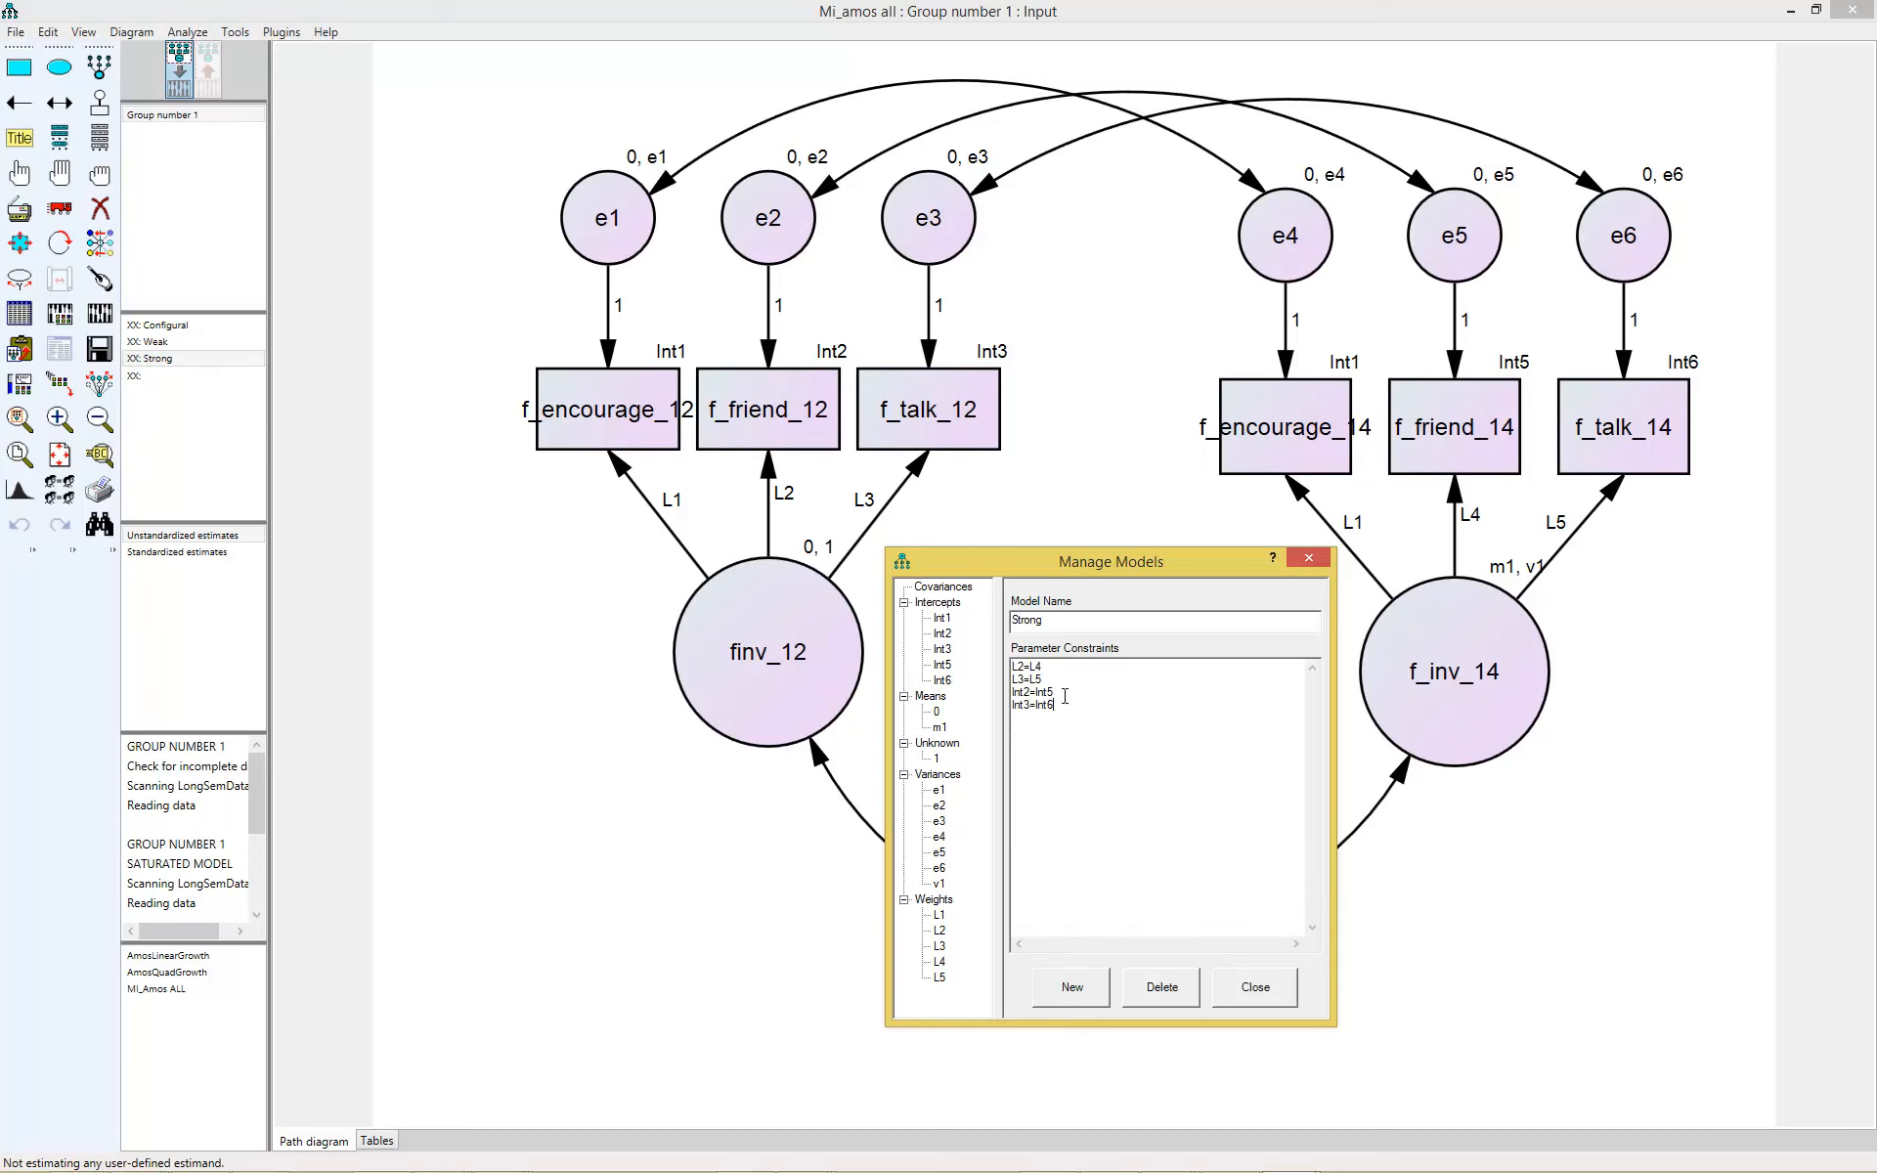
left_click_drag(1065, 704, 981, 650)
left_click(147, 377)
left_click(1043, 624)
type("Strict")
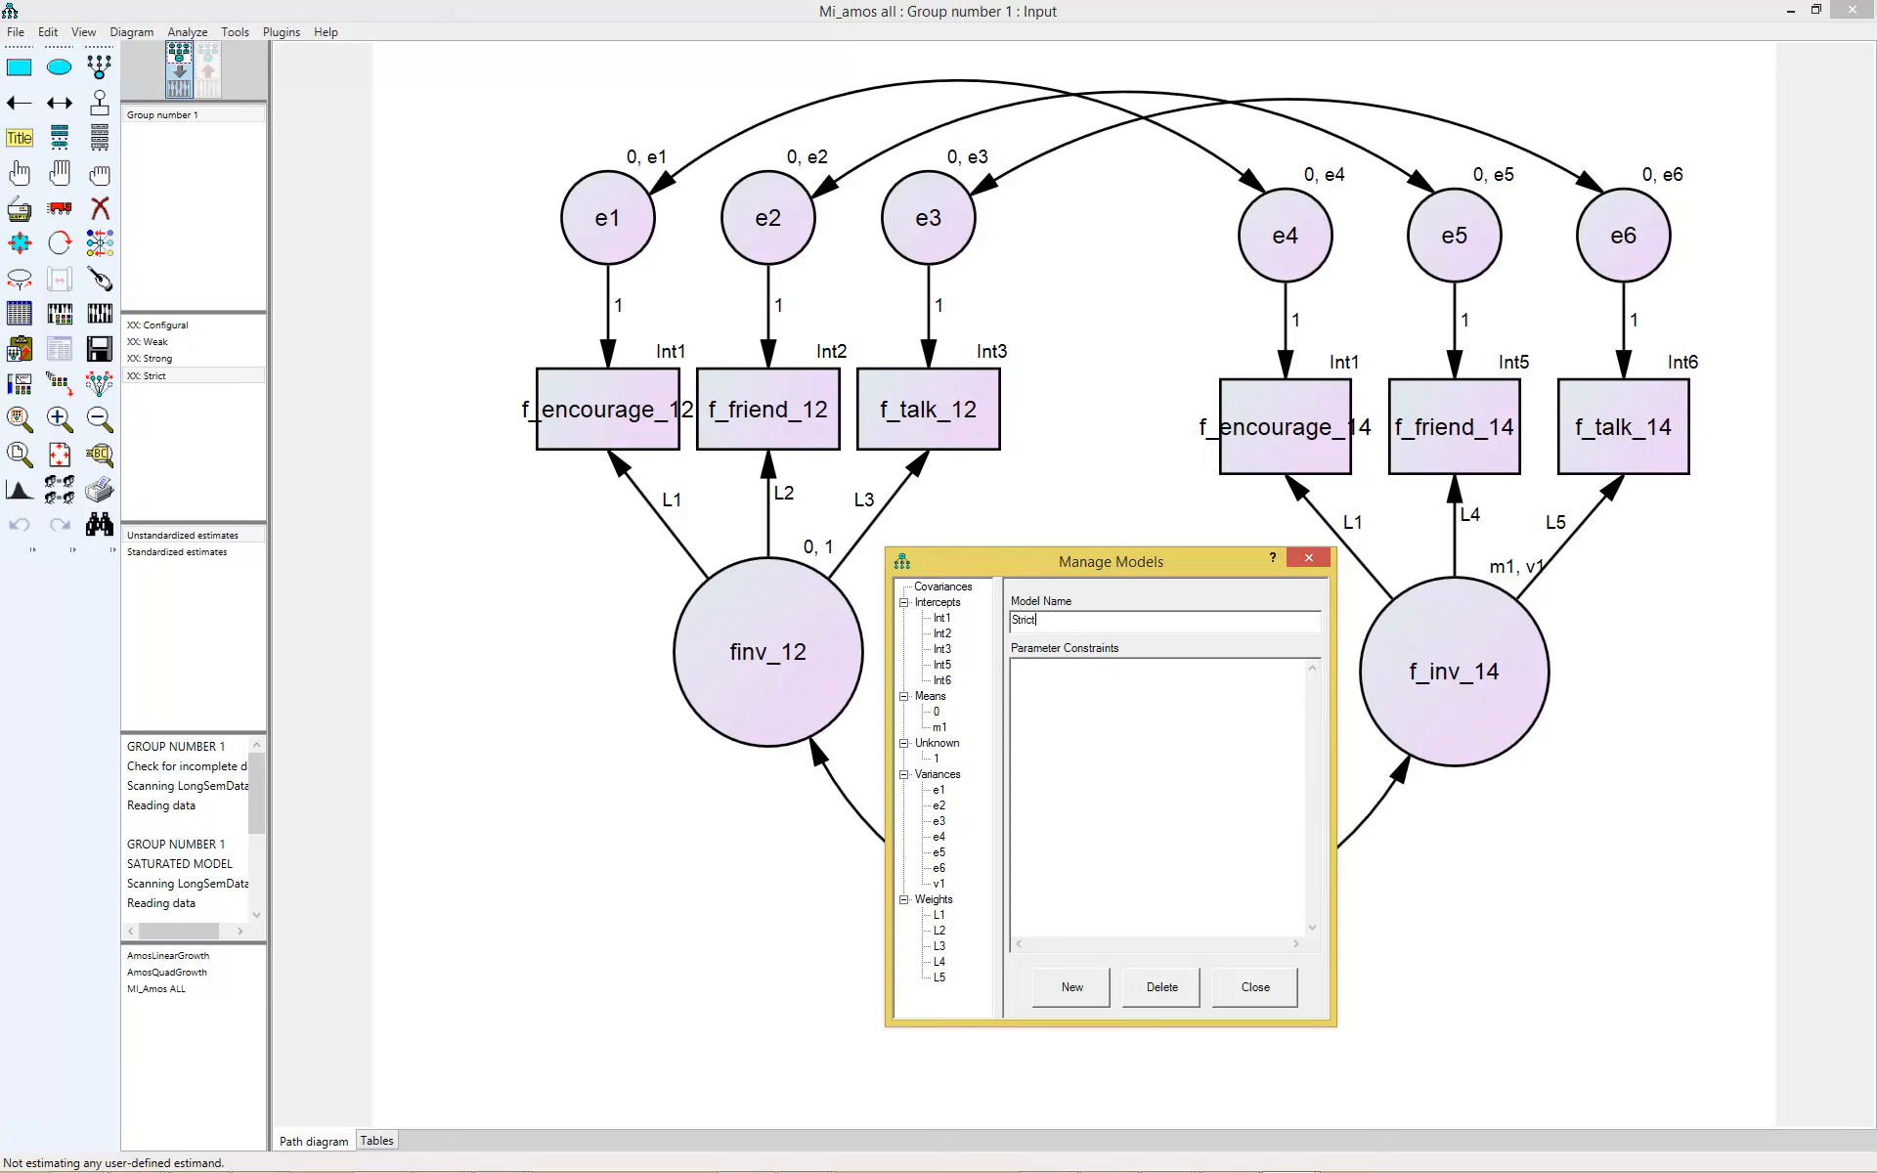
key("ctrl+v")
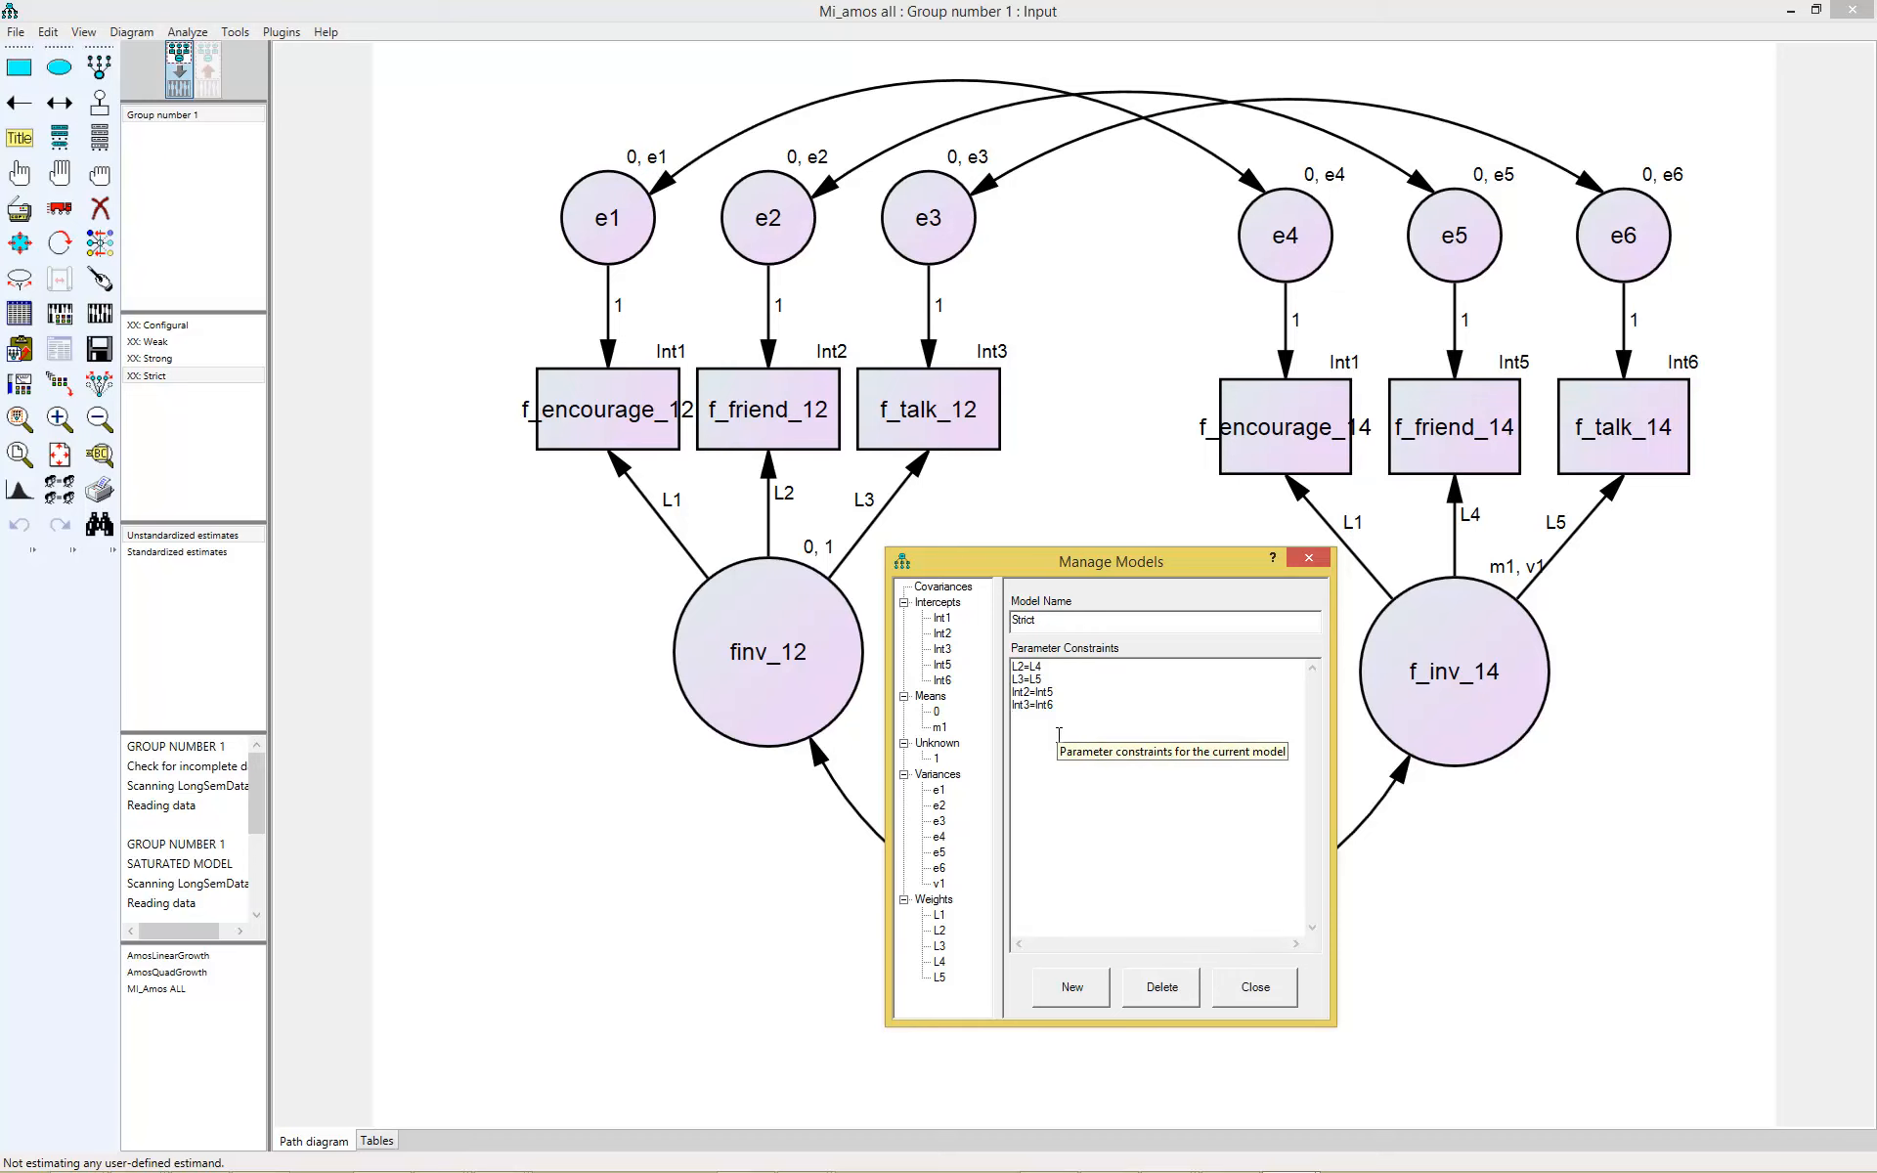
- Add the error variance constraints e1=e4, e2=e5 and e3=e6 to the Strict model and close the model manager
type("e1=e4")
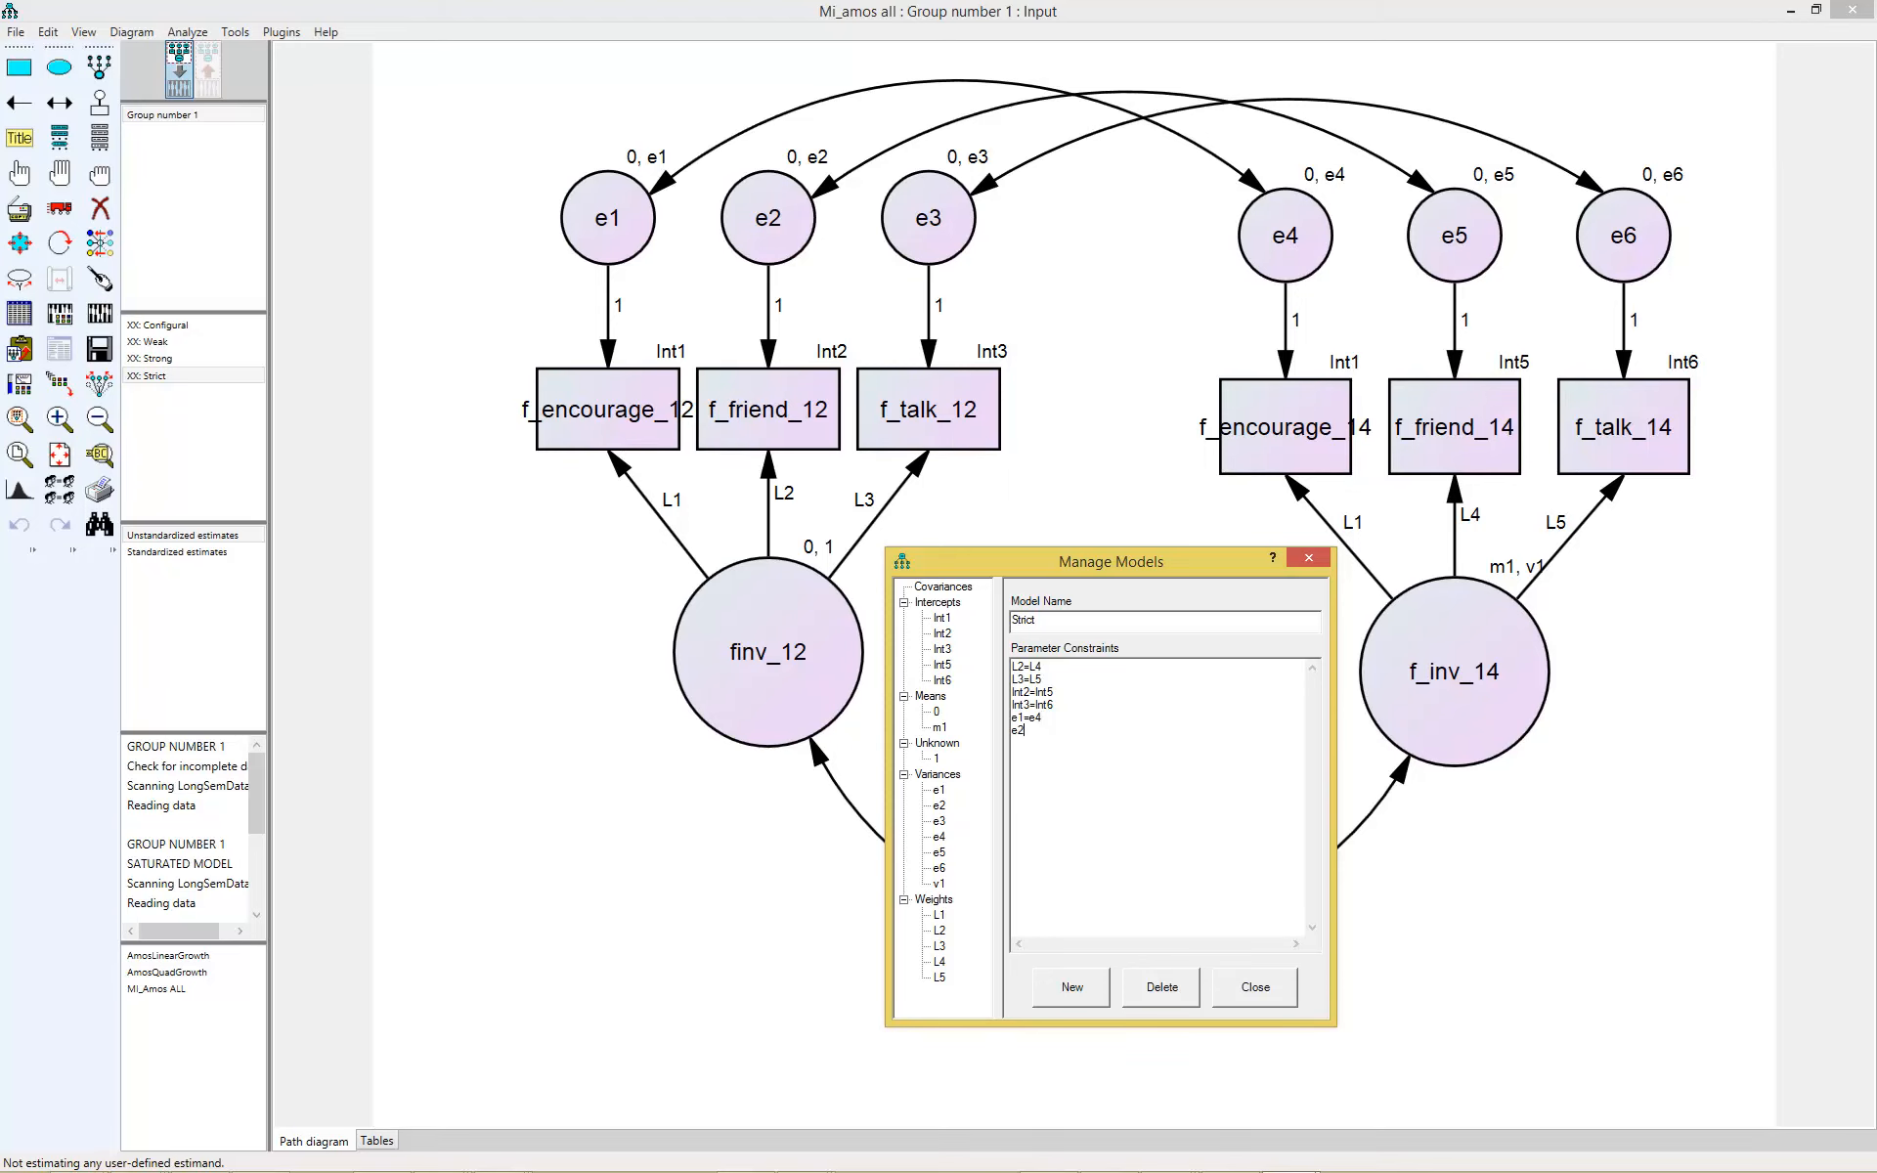
type("e2=e5 ")
type("e3")
type("=e6")
left_click(1309, 558)
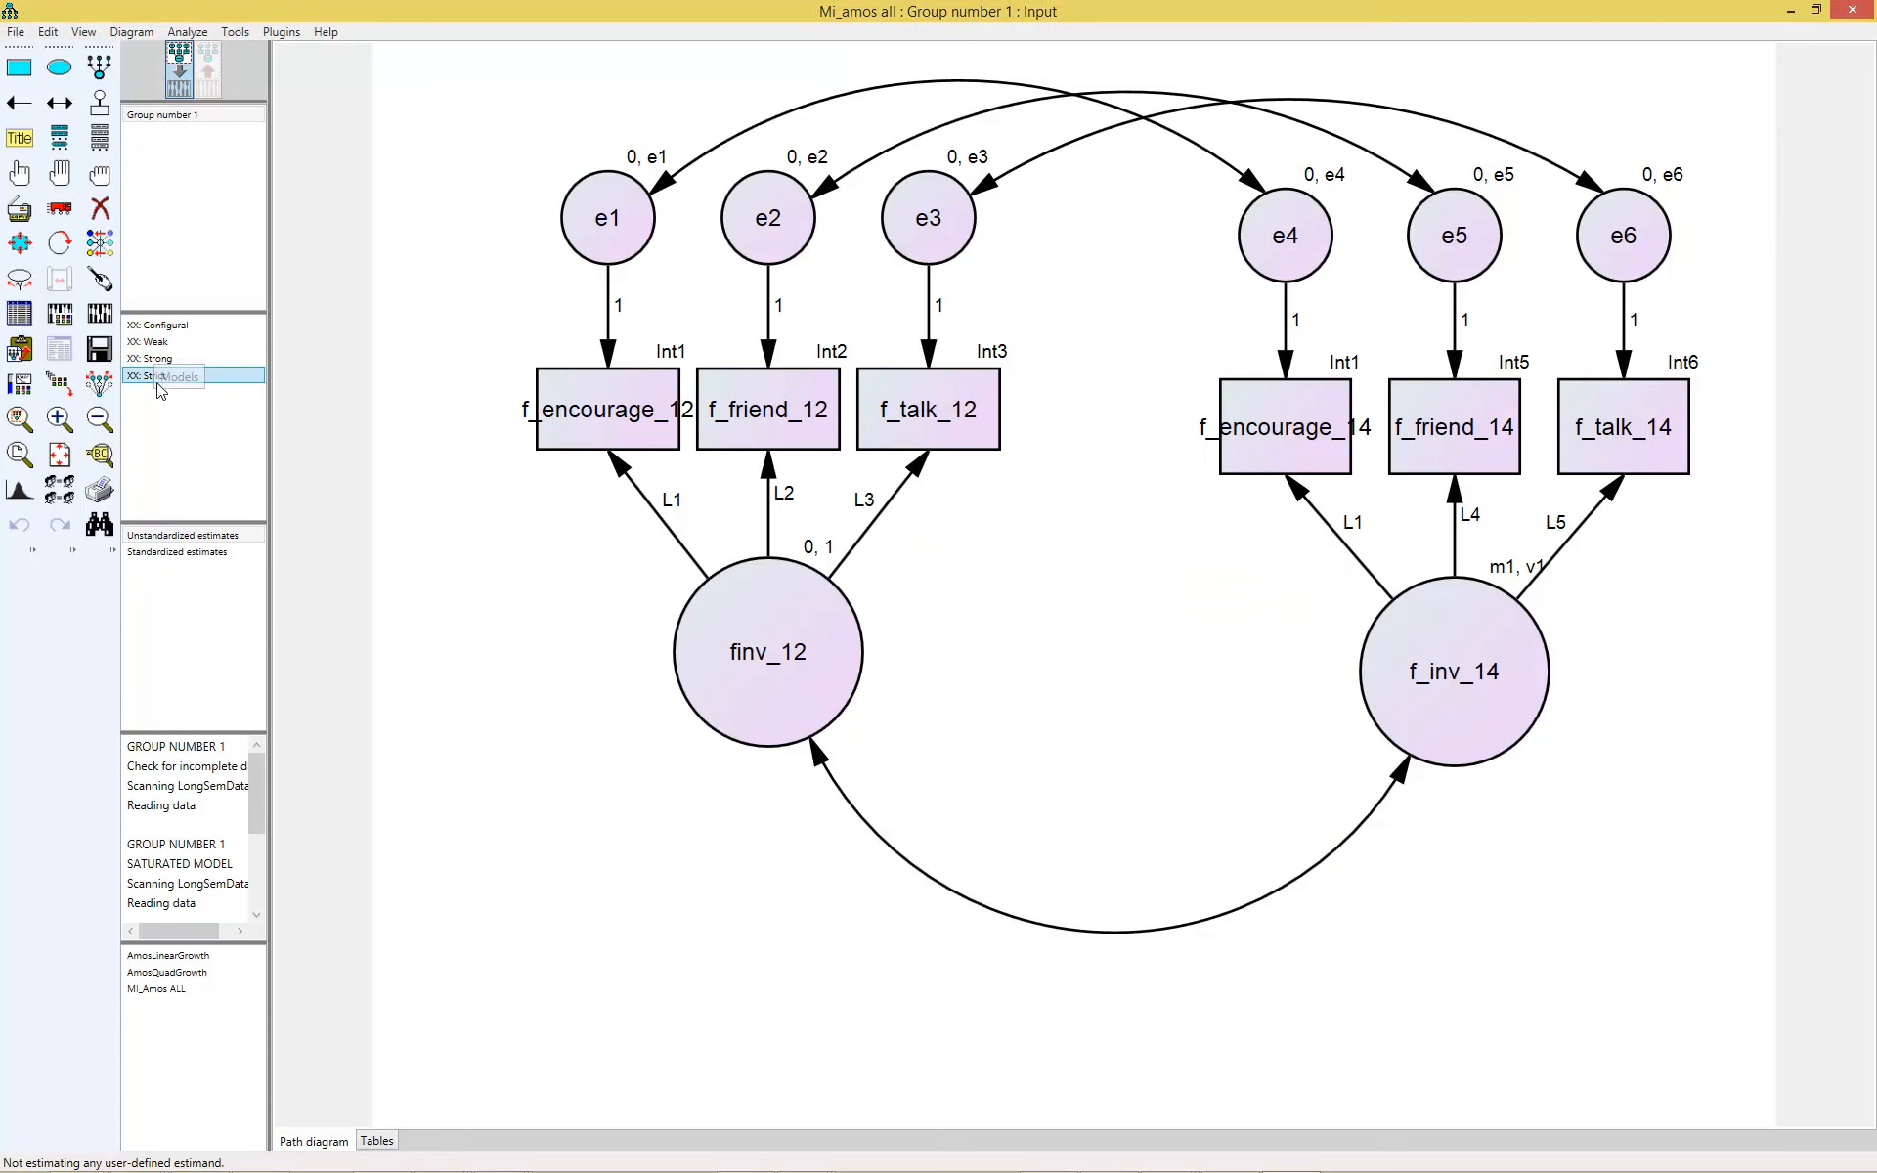
- Calculate estimates for all the models and open the nested model comparisons in the text output
left_click(94, 313)
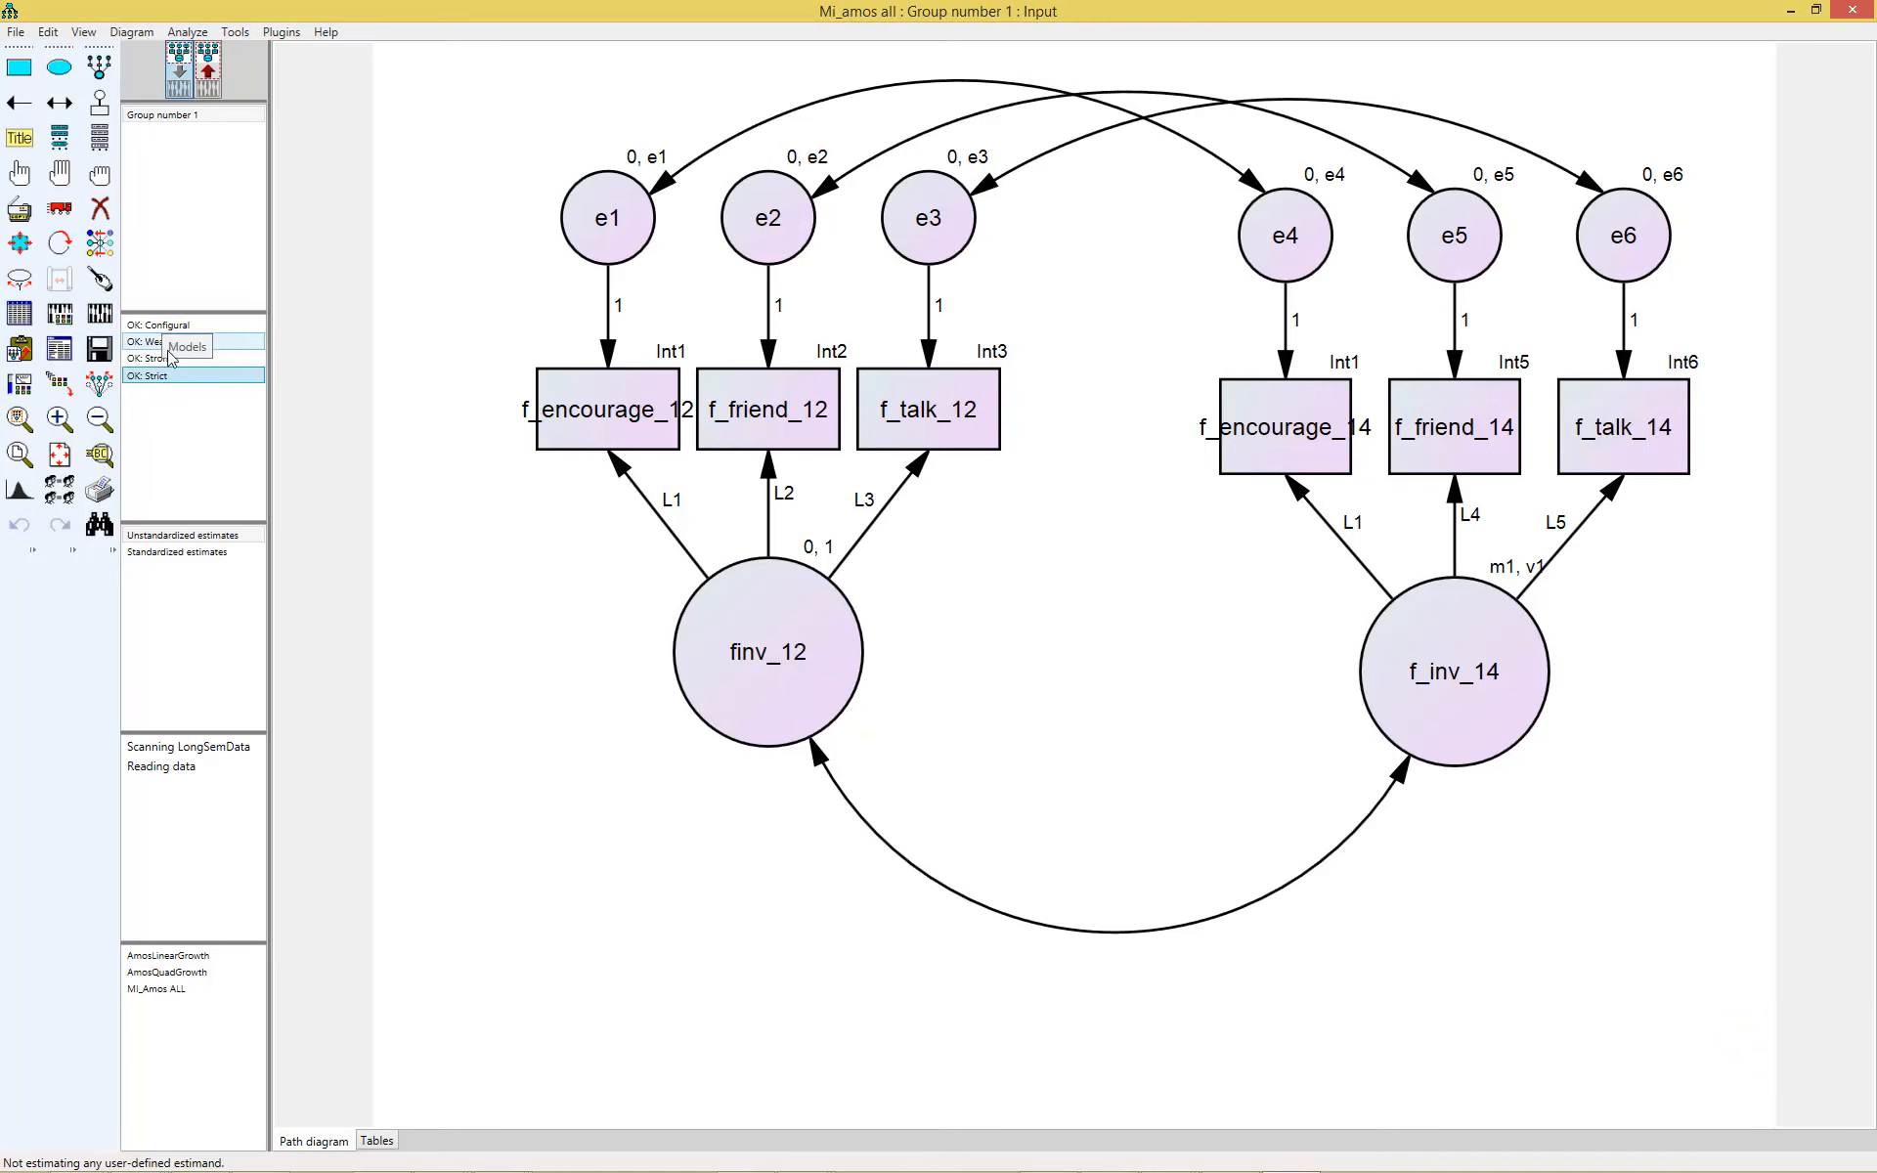
left_click(55, 352)
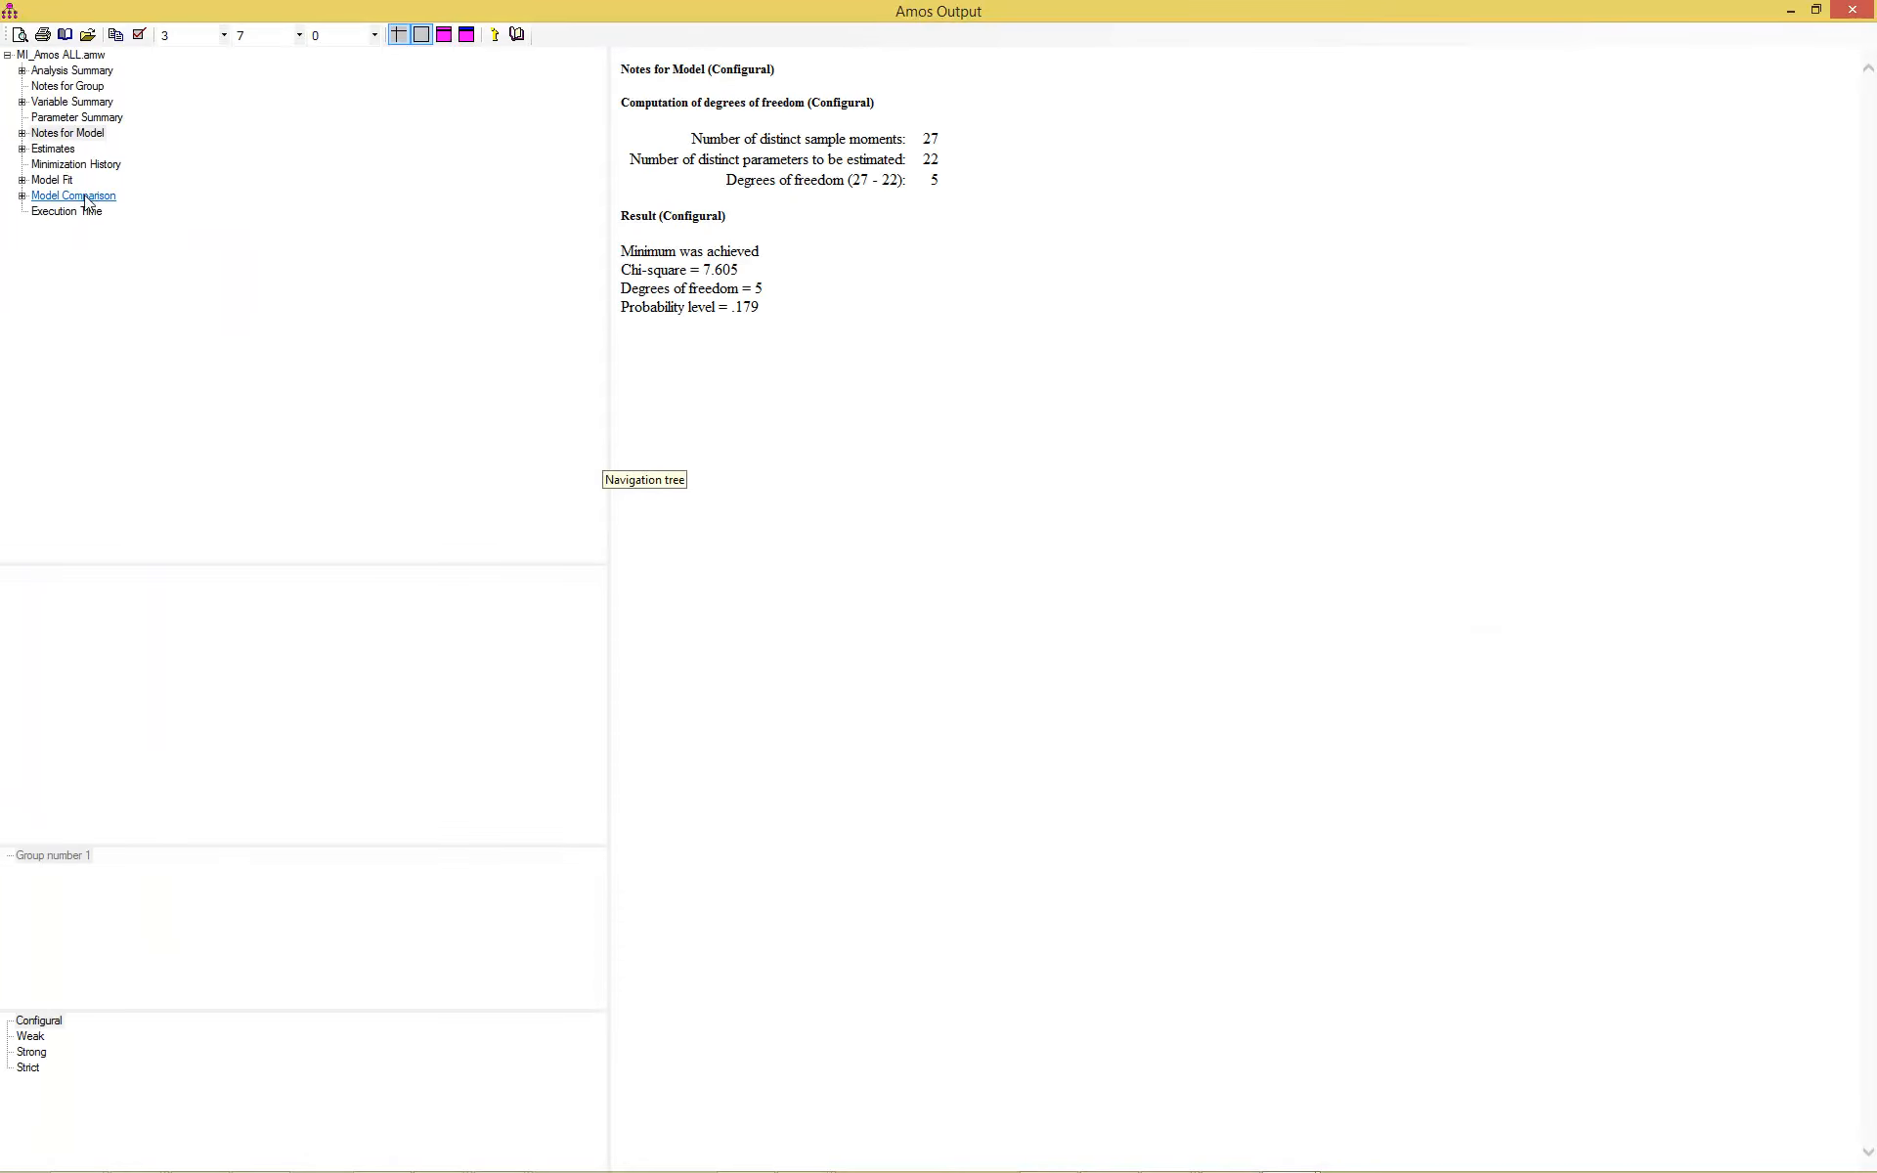
left_click(86, 197)
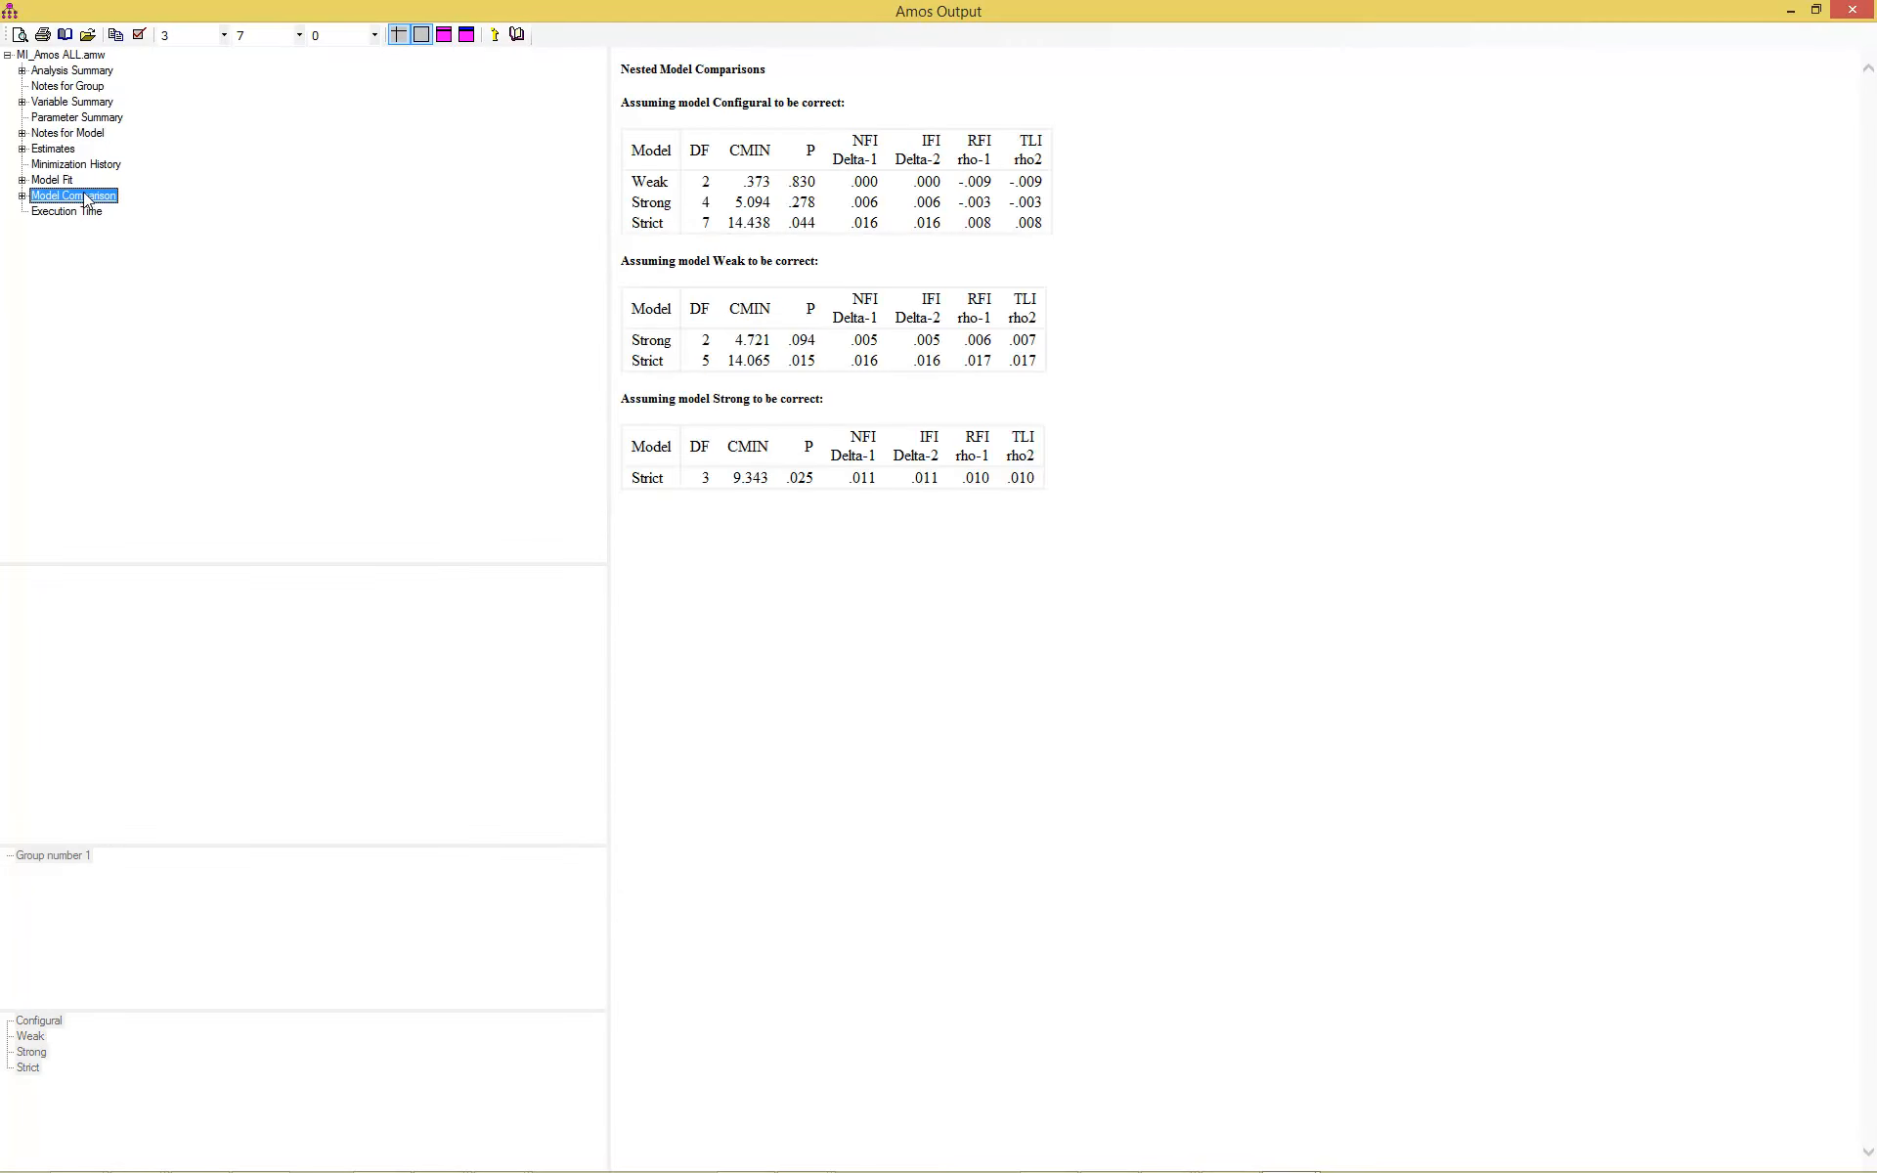
- Examine the nested comparison table that assumes the Configural model to be correct, including its Weak model row
left_click(648, 98)
left_click_drag(648, 98, 834, 104)
left_click(833, 99)
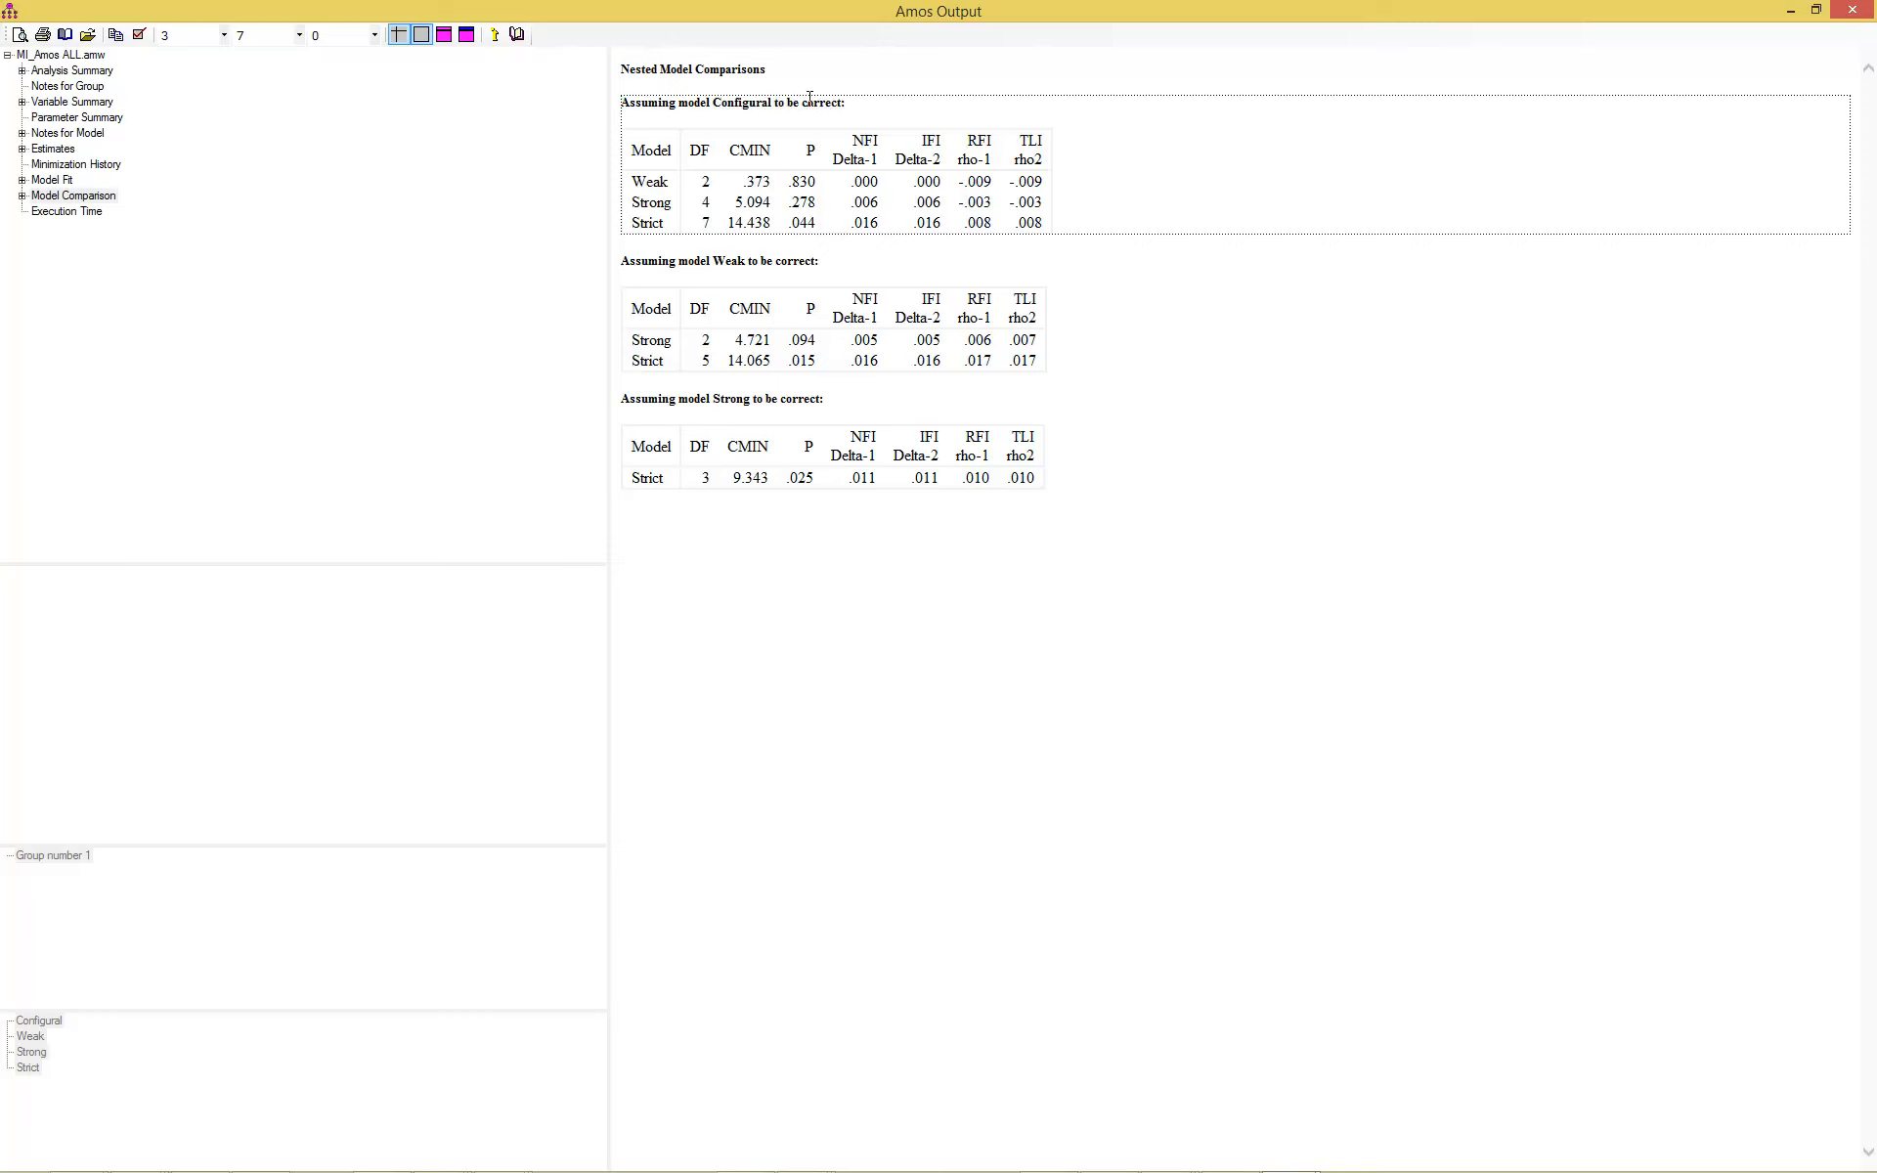
double_click(744, 101)
left_click(653, 182)
- Review the model fit summary and the parameter estimates of the Configural, Weak, Strong and Strict models
left_click(51, 182)
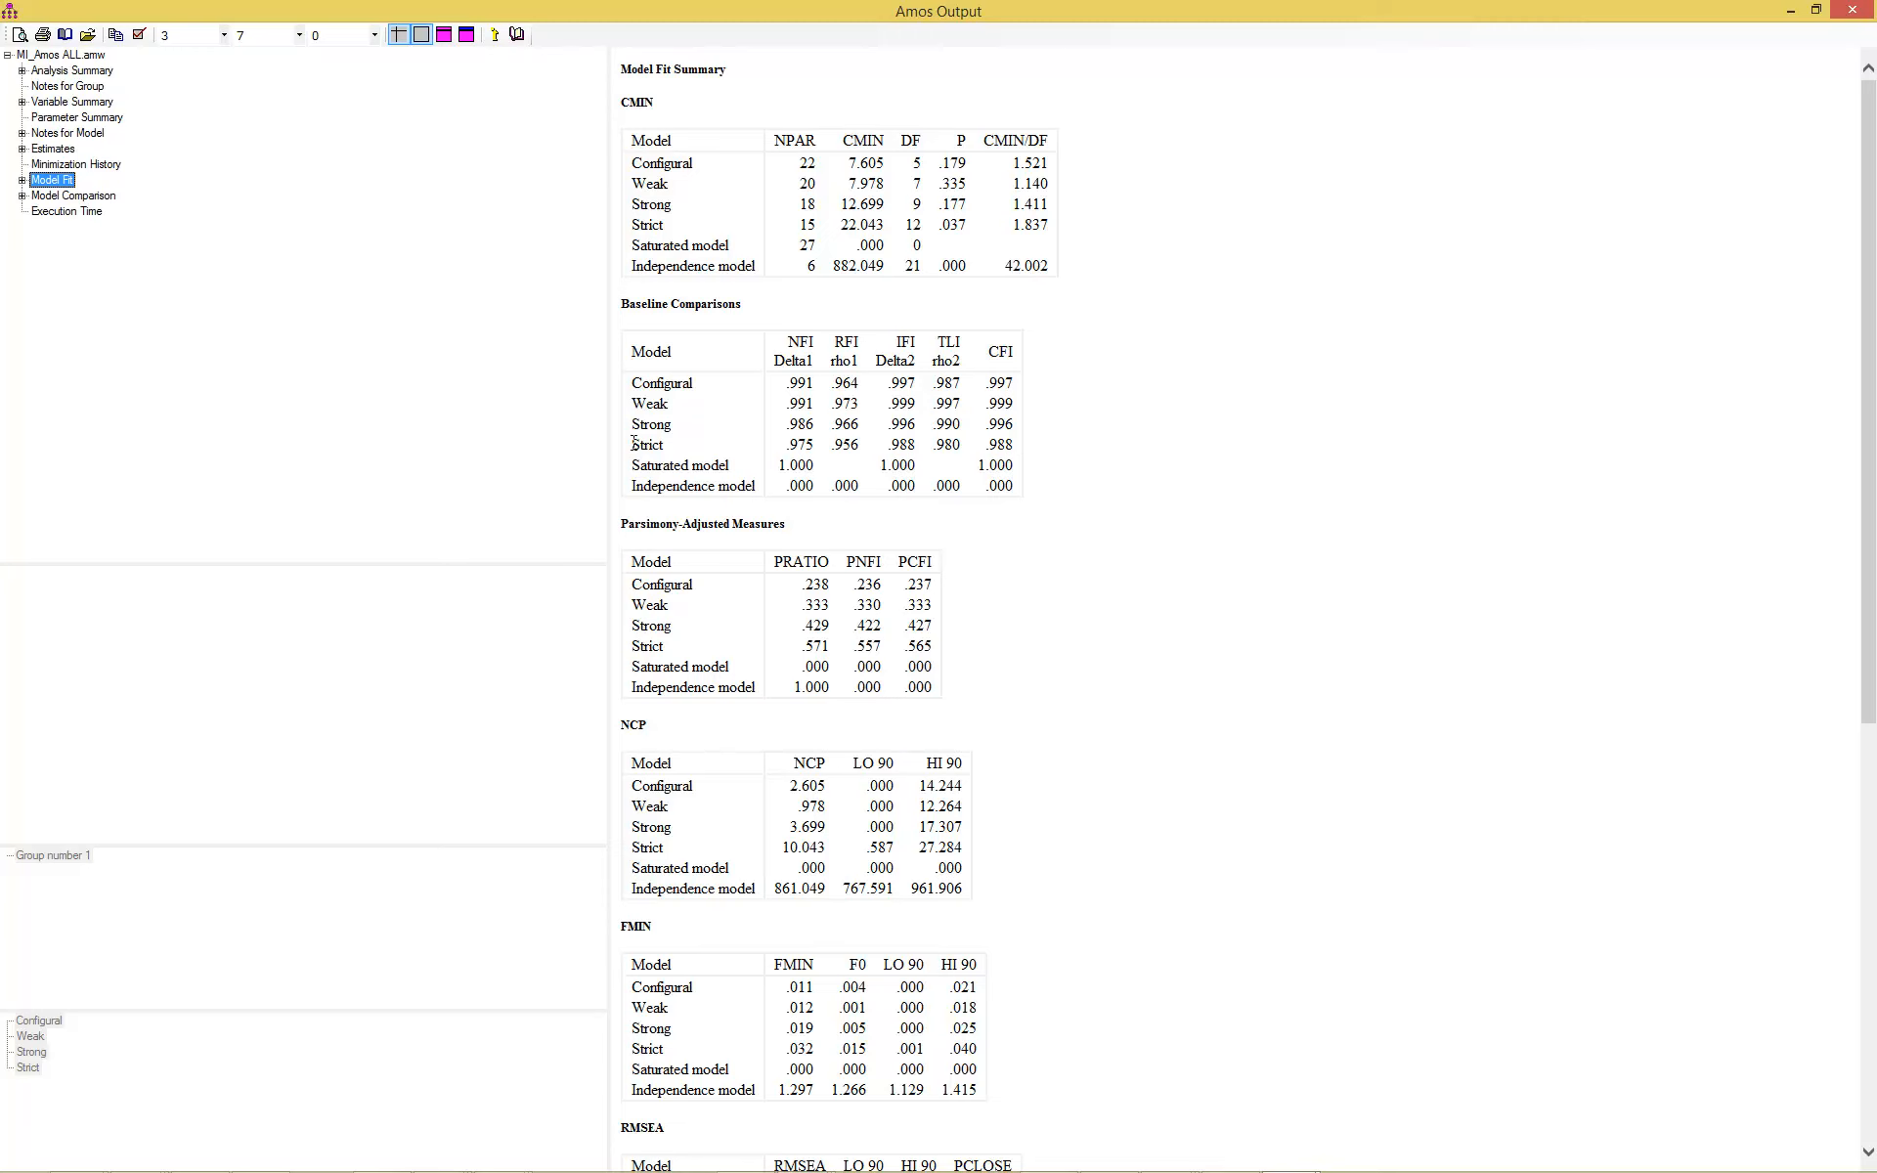
left_click(52, 149)
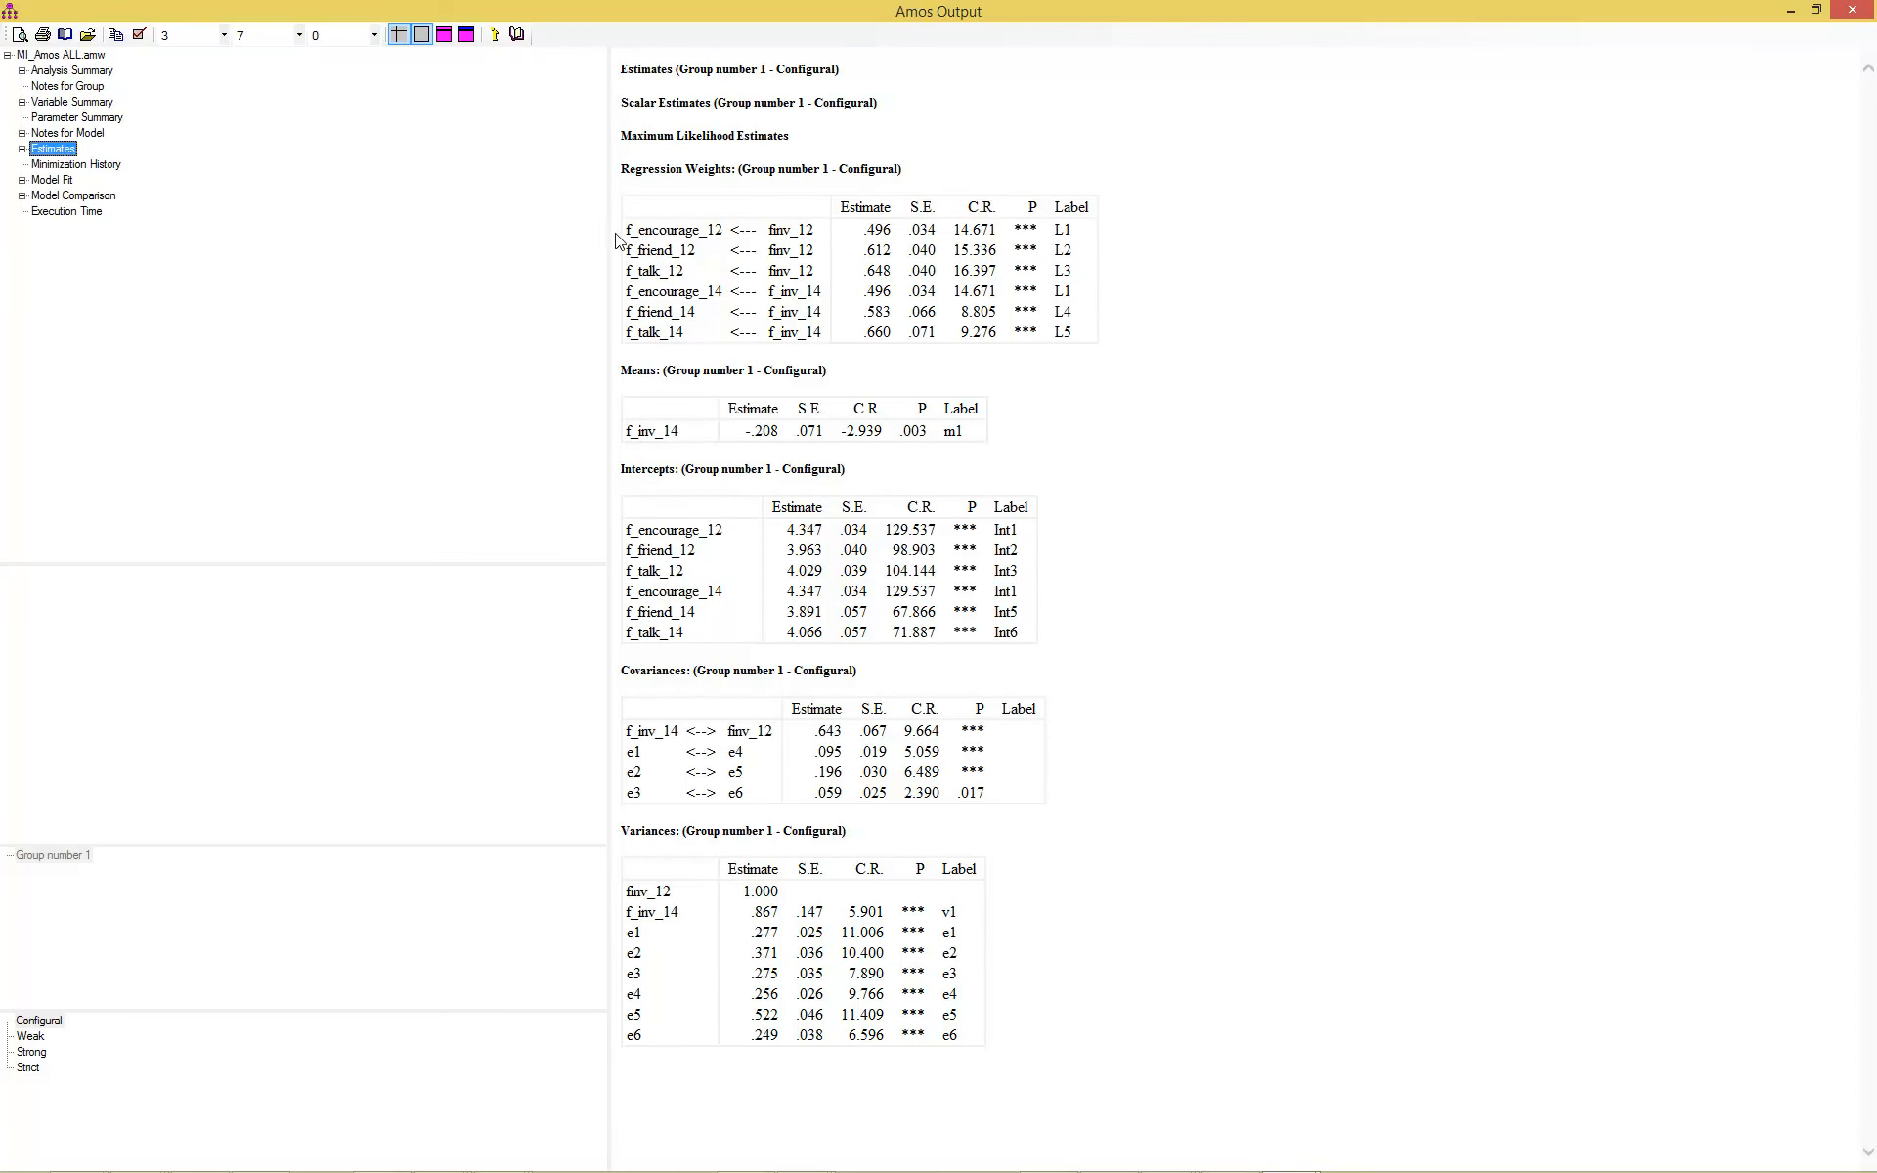
left_click(39, 1024)
left_click(33, 1040)
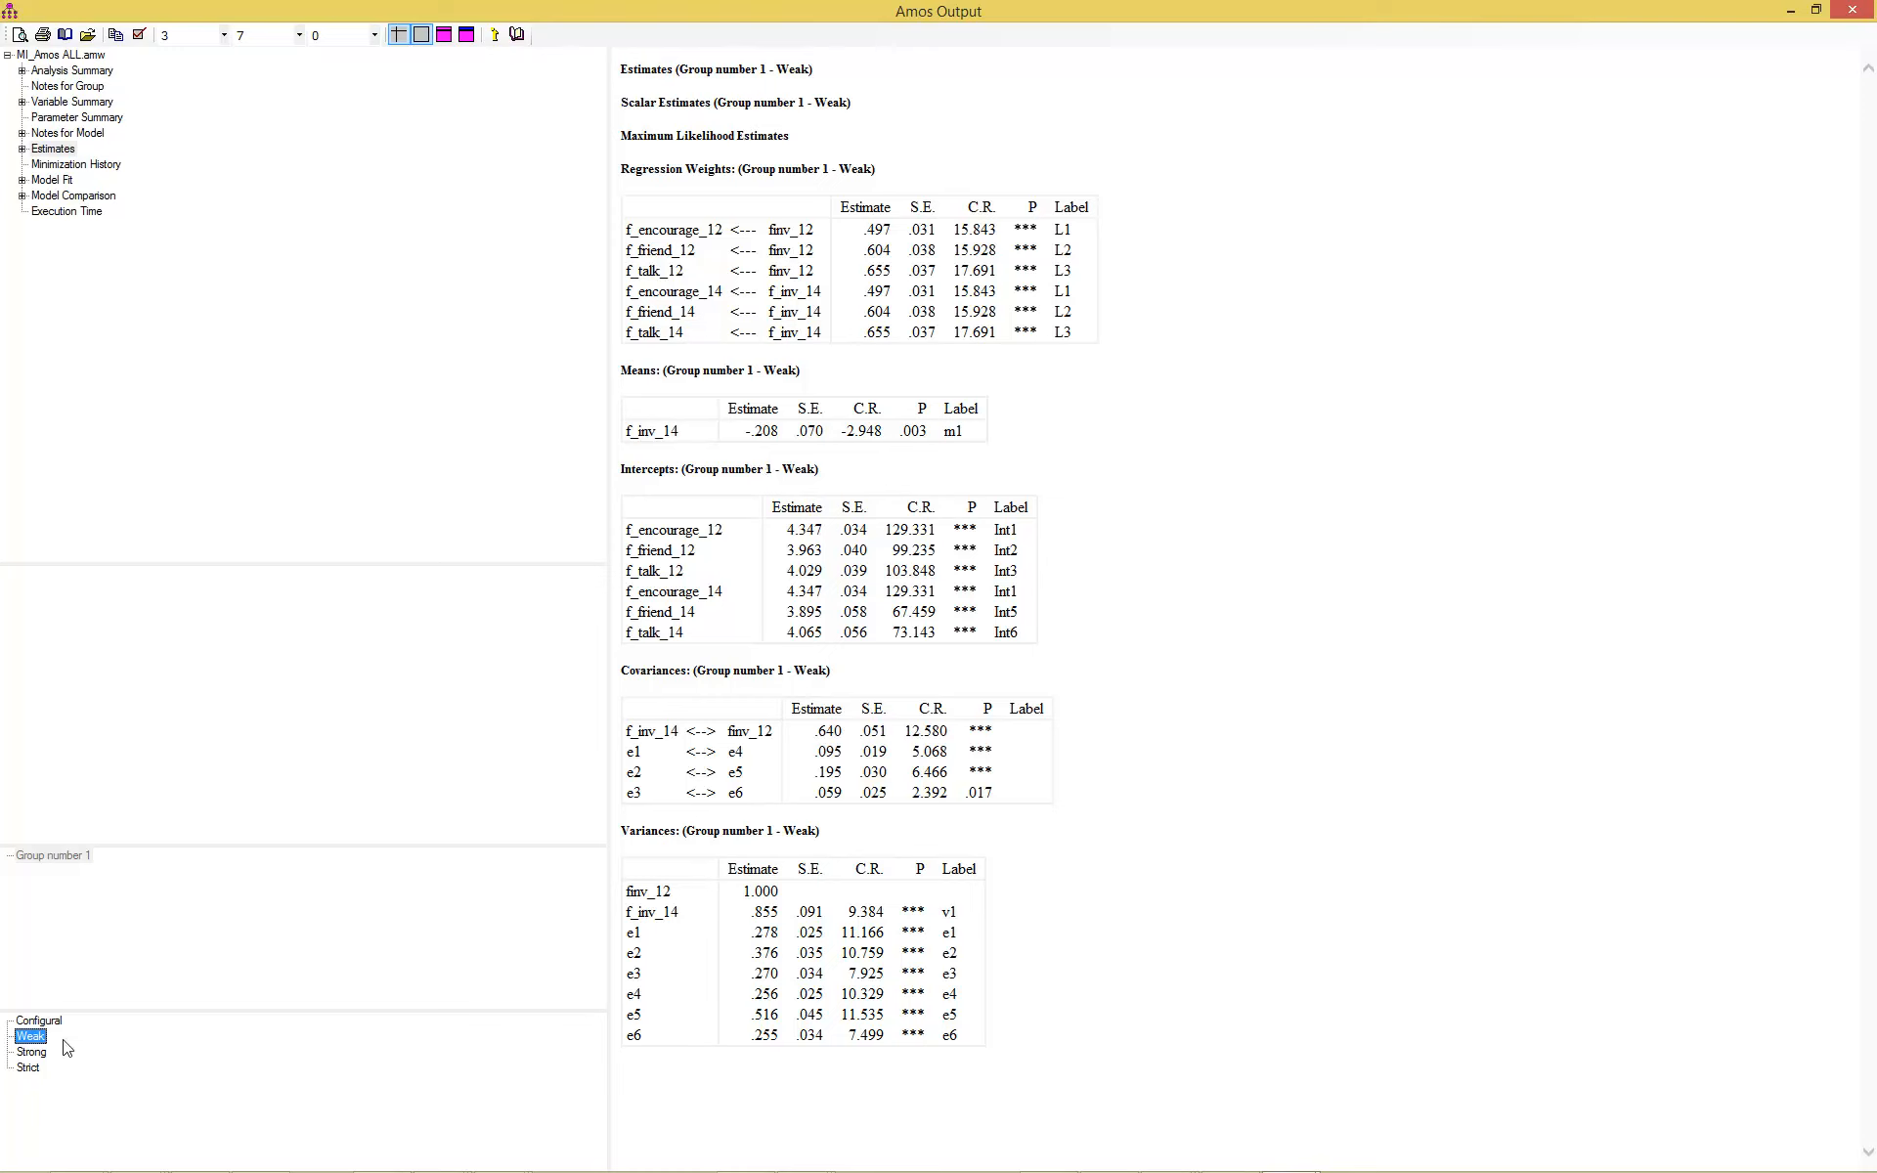
left_click(32, 1052)
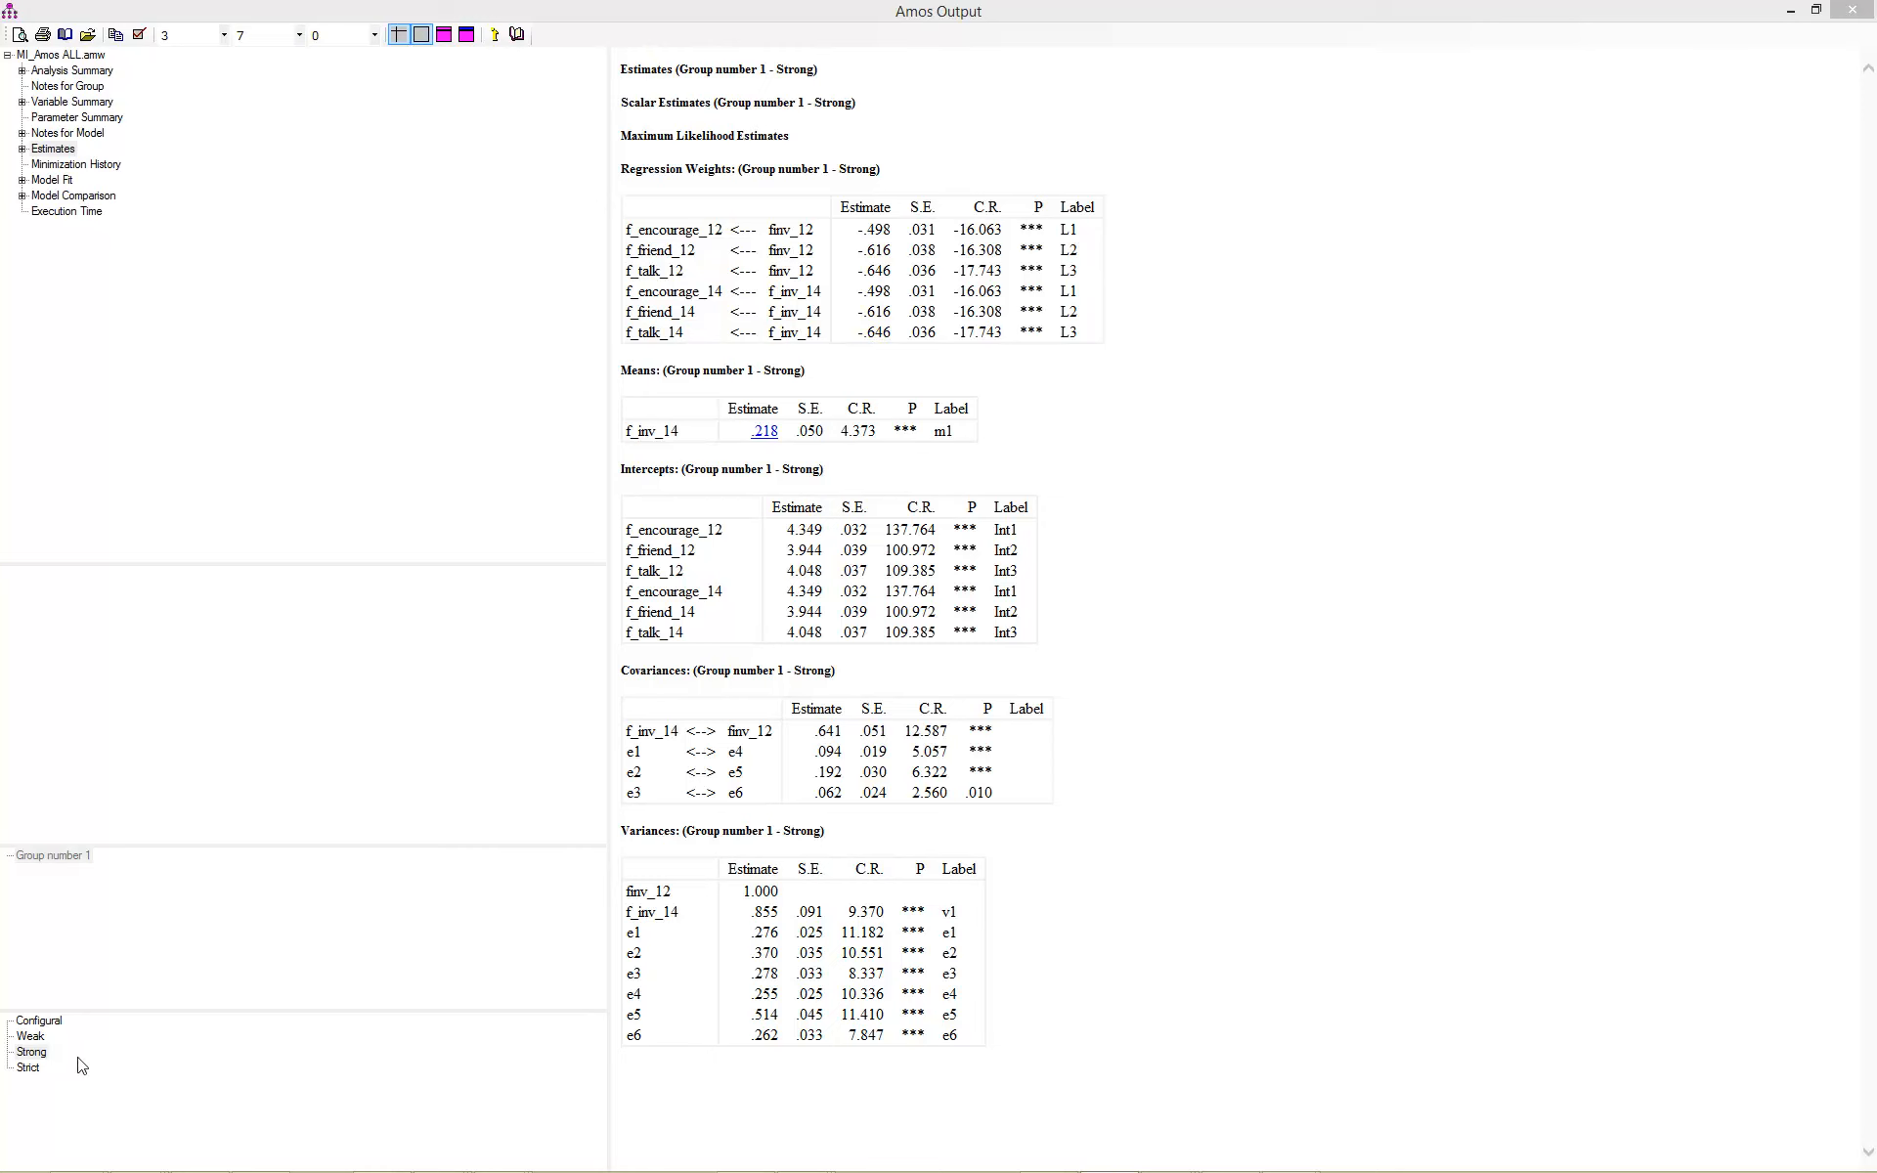
left_click(28, 1068)
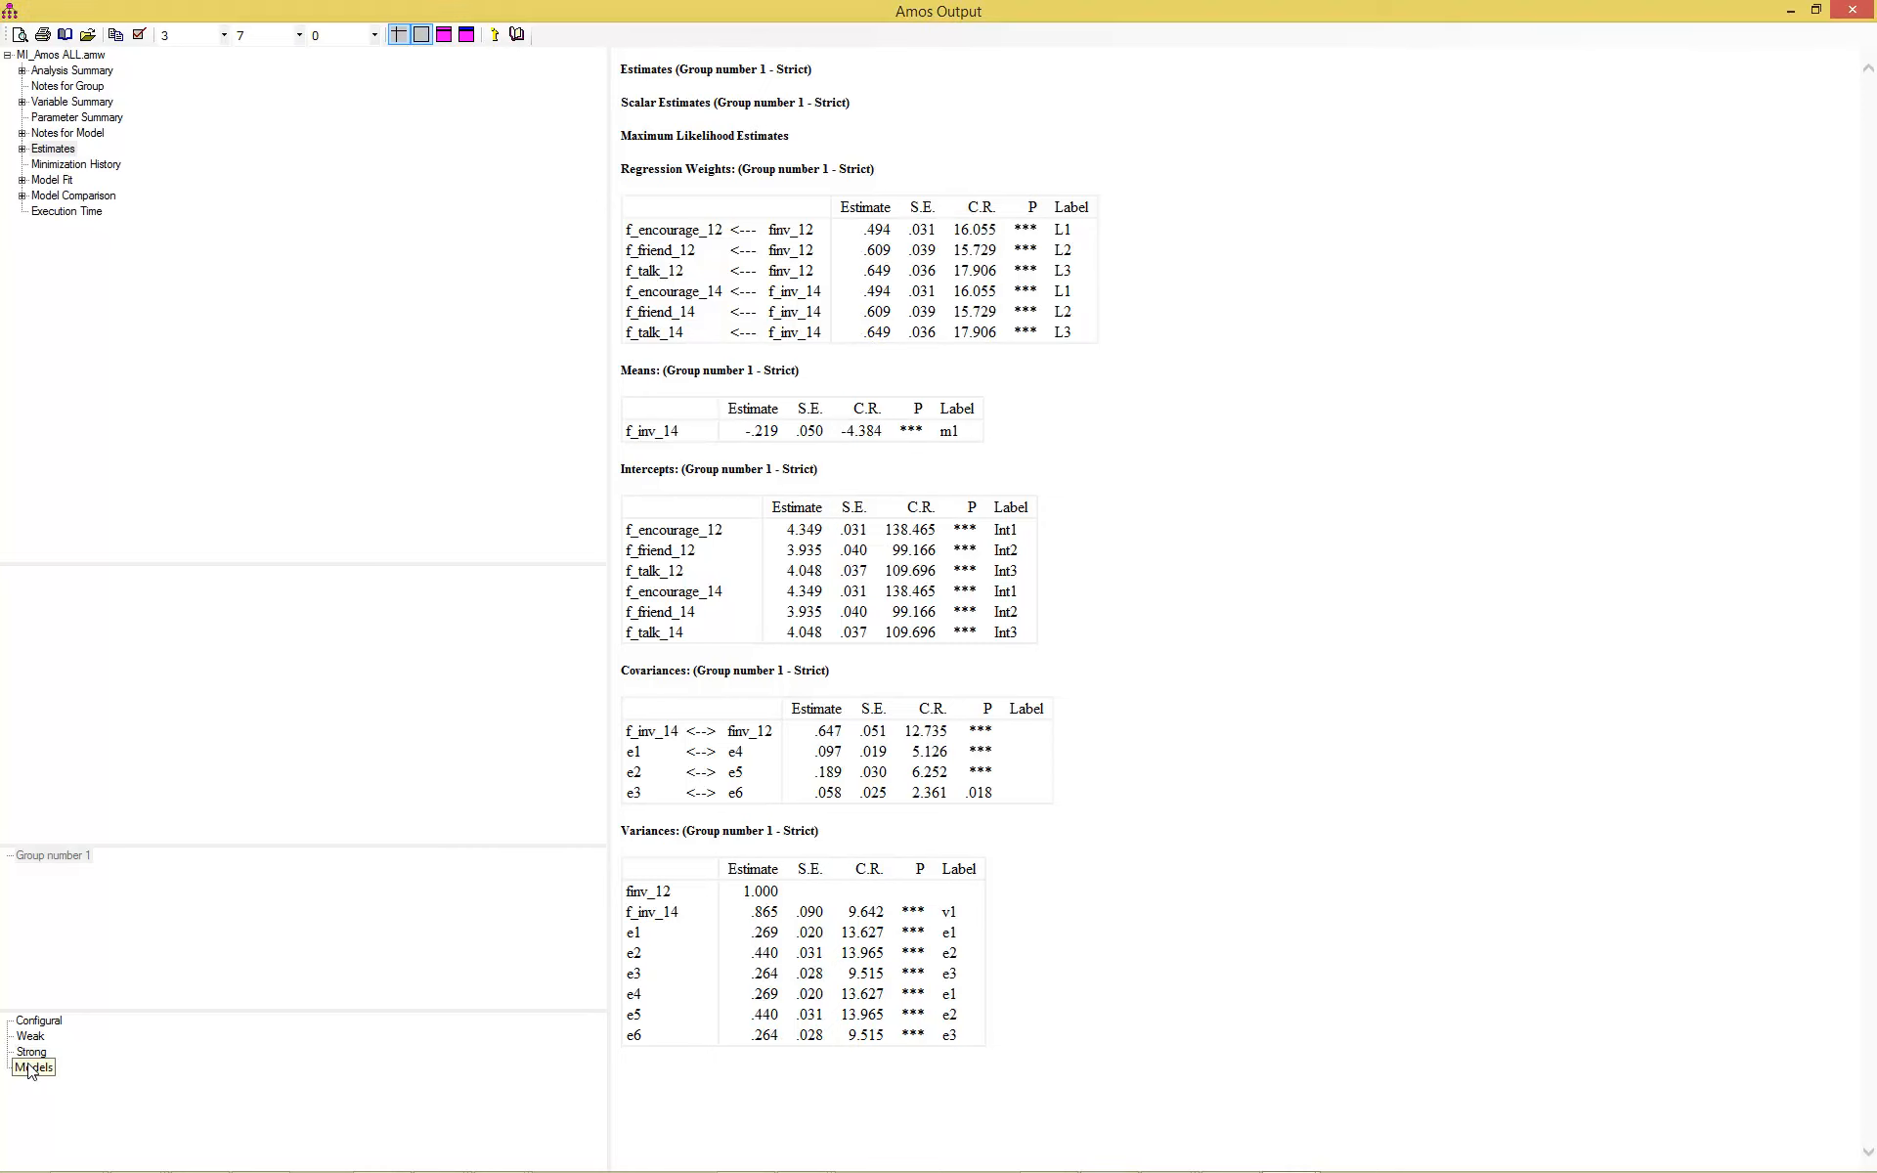